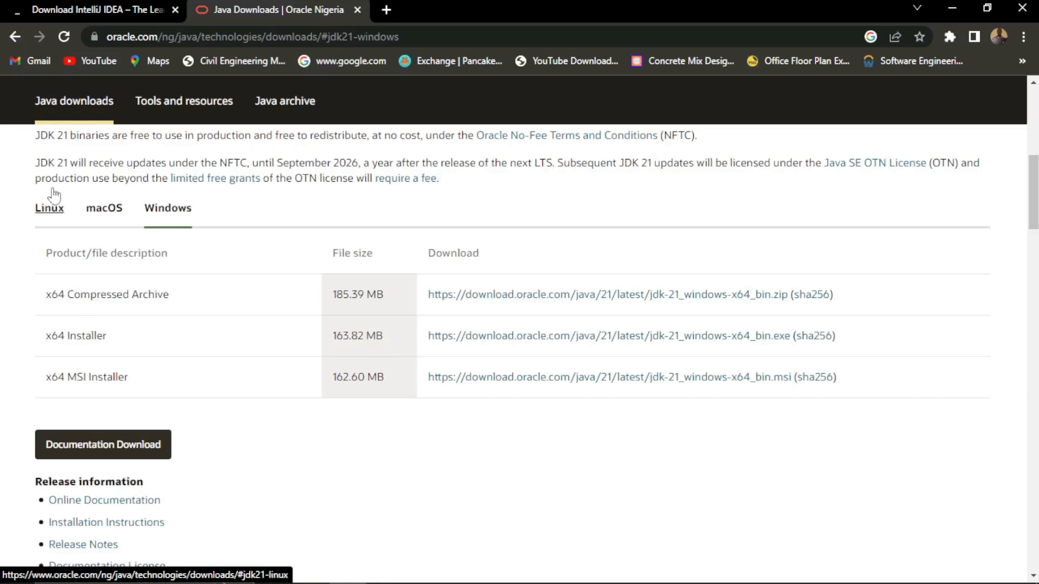
- Compare the JDK 21 downloads offered for Linux with those for Windows
{"action": "left_click", "coordinate": [50, 213]}
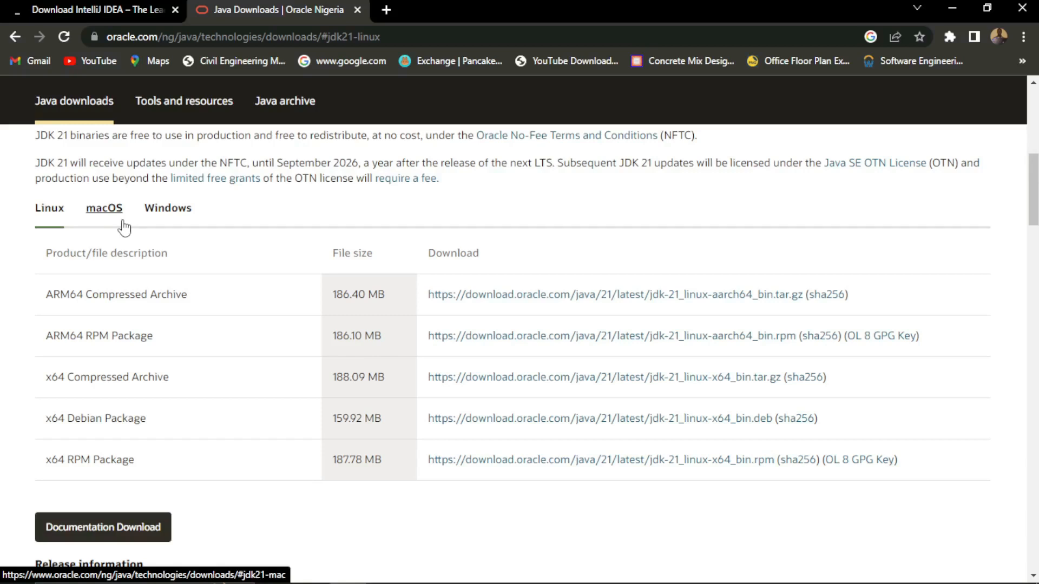
{"action": "left_click", "coordinate": [181, 214]}
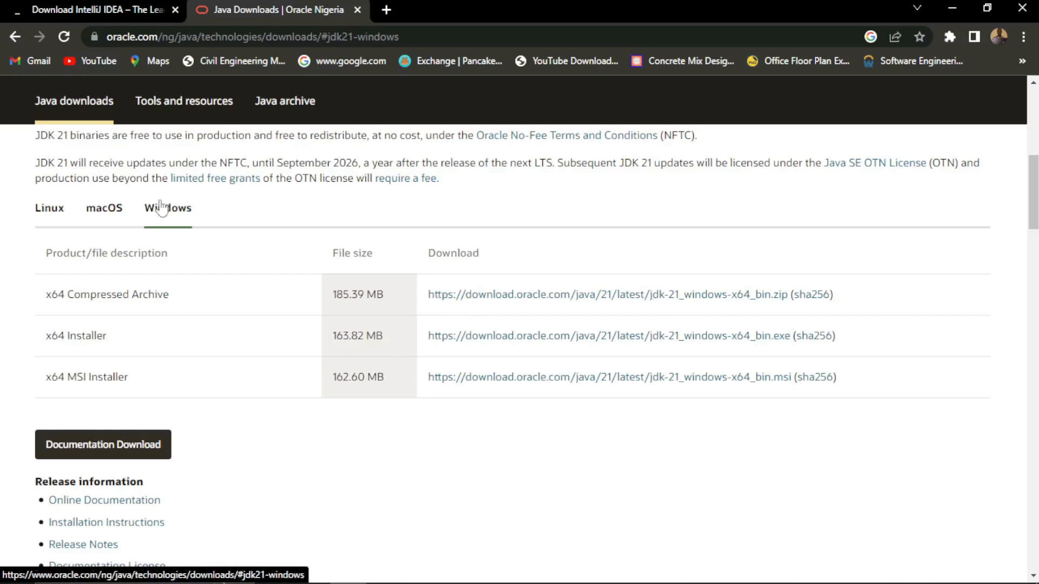
- Examine the Ultimate and Community Edition download options on the JetBrains IntelliJ IDEA page
{"action": "left_click", "coordinate": [119, 5]}
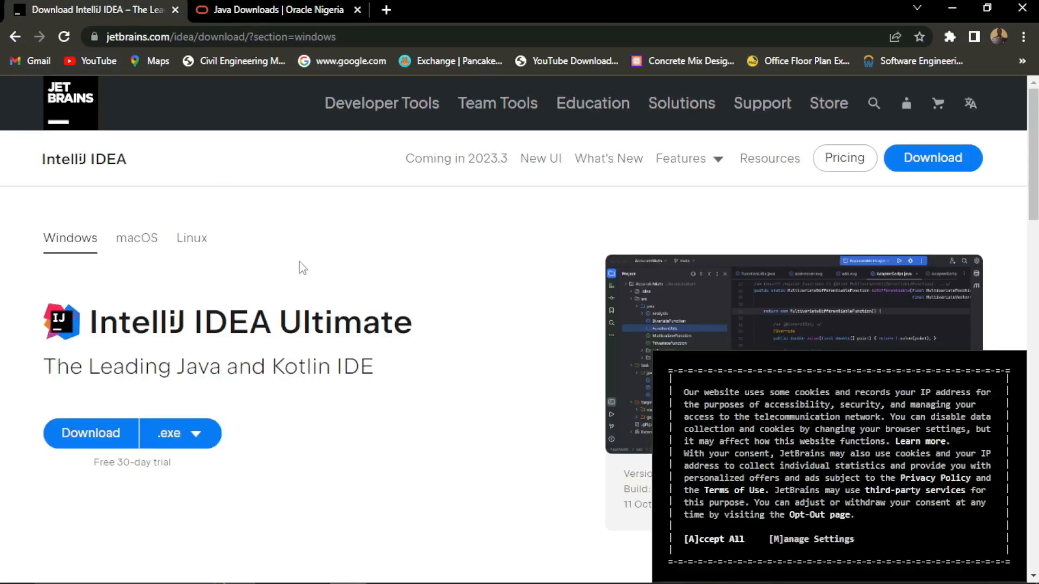
{"action": "scroll", "coordinate": [302, 268], "scroll_direction": "down", "scroll_amount": 1}
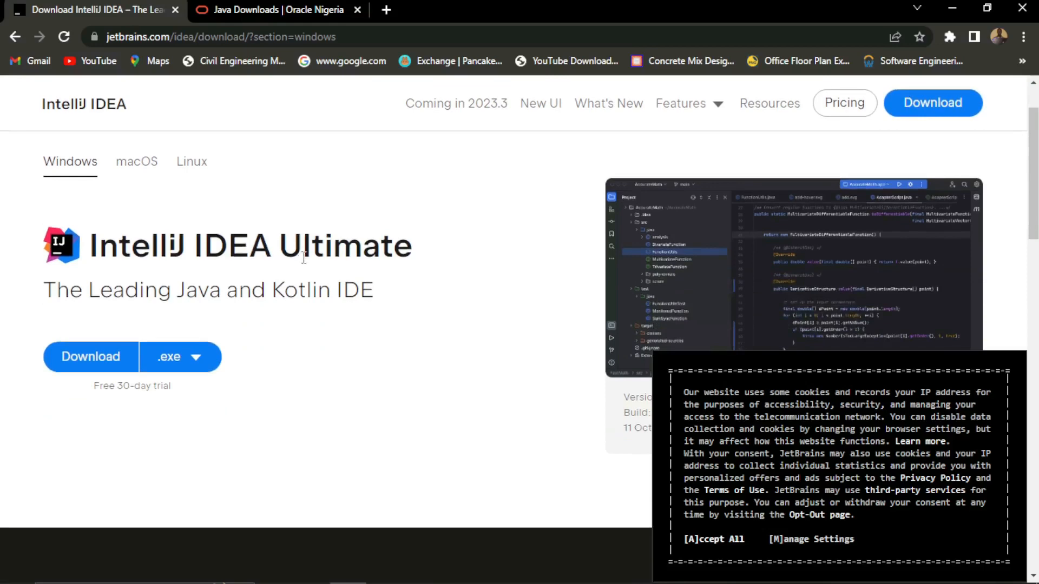
{"action": "scroll", "coordinate": [259, 260], "scroll_direction": "down", "scroll_amount": 1}
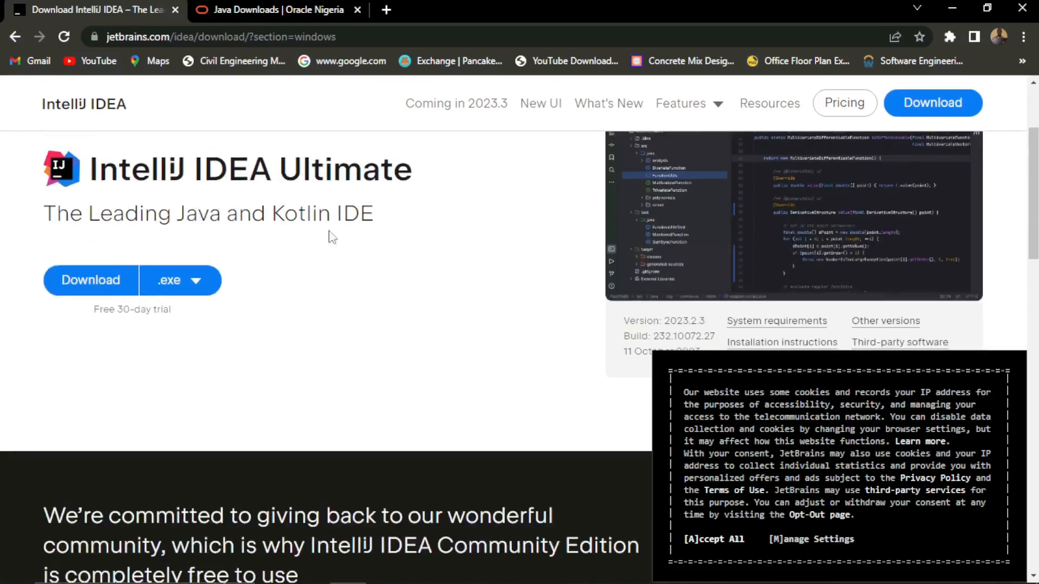
{"action": "scroll", "coordinate": [330, 250], "scroll_direction": "up", "scroll_amount": 2}
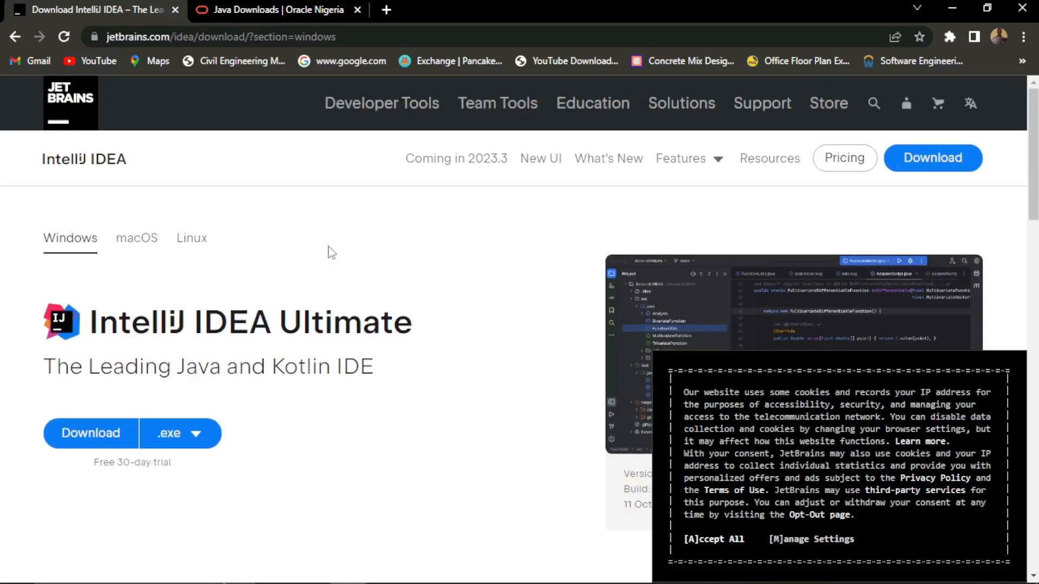
{"action": "scroll", "coordinate": [332, 253], "scroll_direction": "down", "scroll_amount": 1}
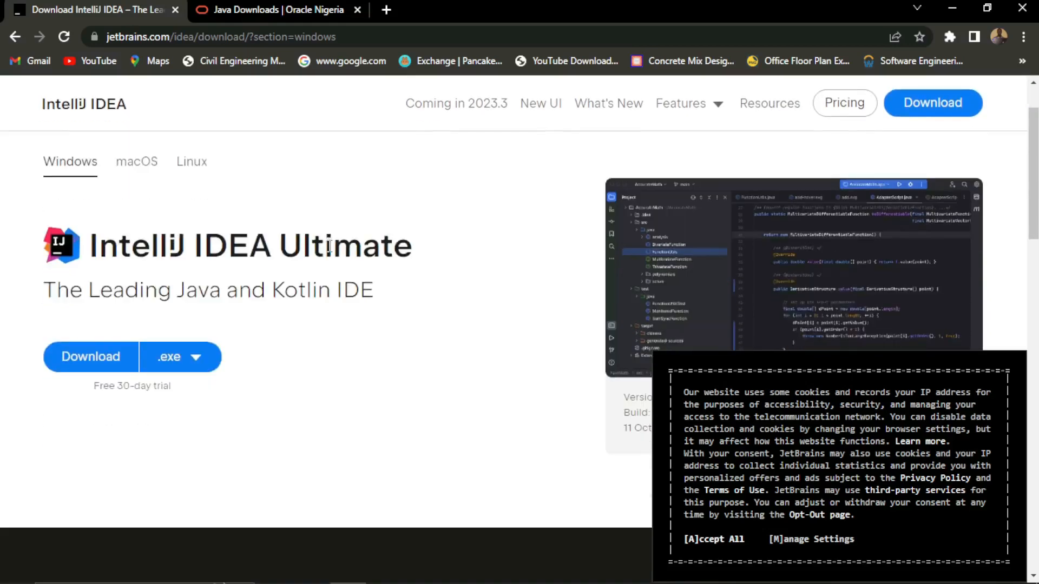
{"action": "scroll", "coordinate": [330, 246], "scroll_direction": "down", "scroll_amount": 2}
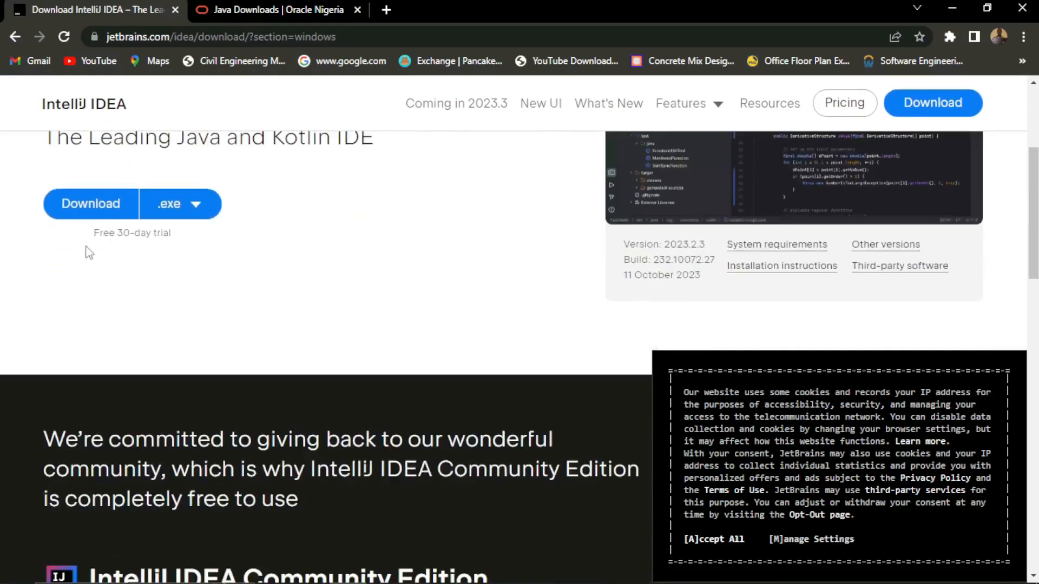
{"action": "scroll", "coordinate": [235, 271], "scroll_direction": "up", "scroll_amount": 2}
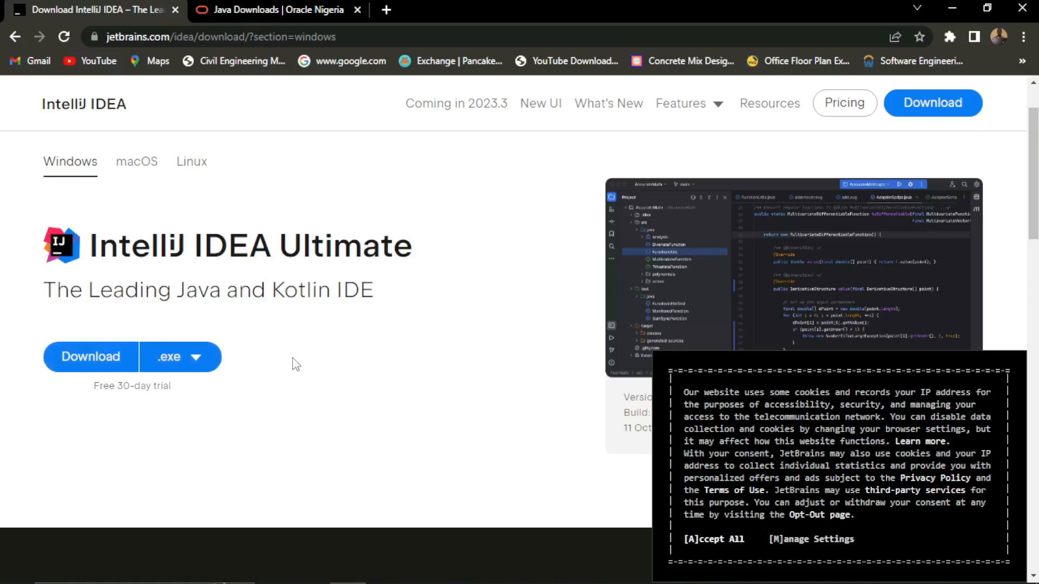
{"action": "scroll", "coordinate": [295, 364], "scroll_direction": "down", "scroll_amount": 8}
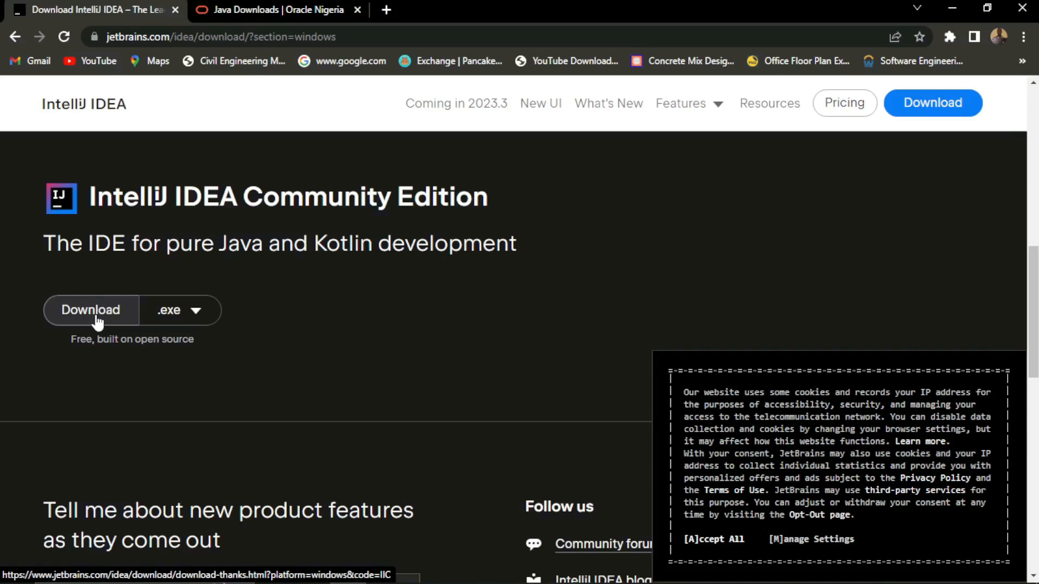
{"action": "scroll", "coordinate": [210, 311], "scroll_direction": "up", "scroll_amount": 5}
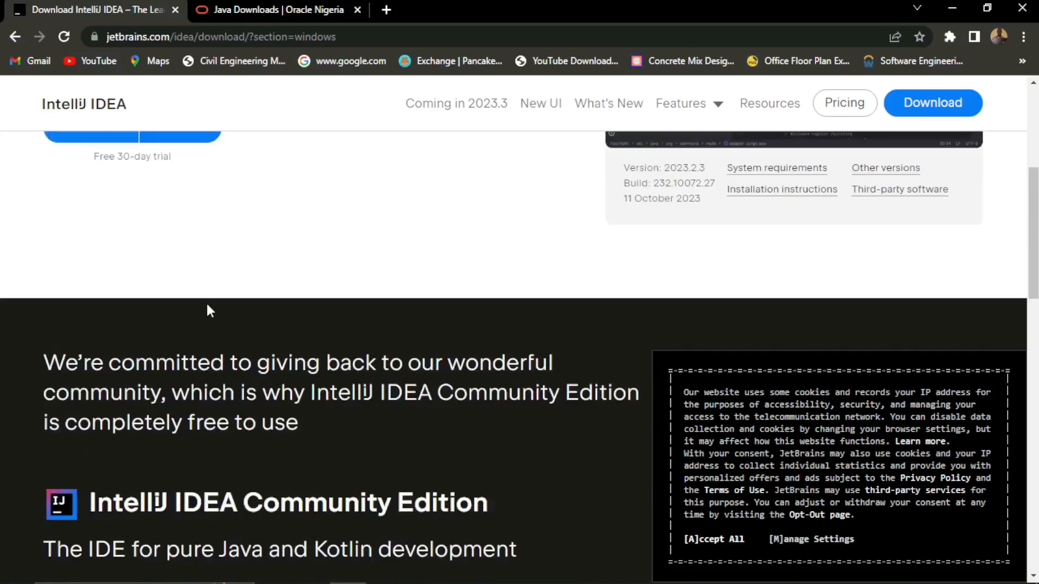
{"action": "scroll", "coordinate": [206, 303], "scroll_direction": "up", "scroll_amount": 4}
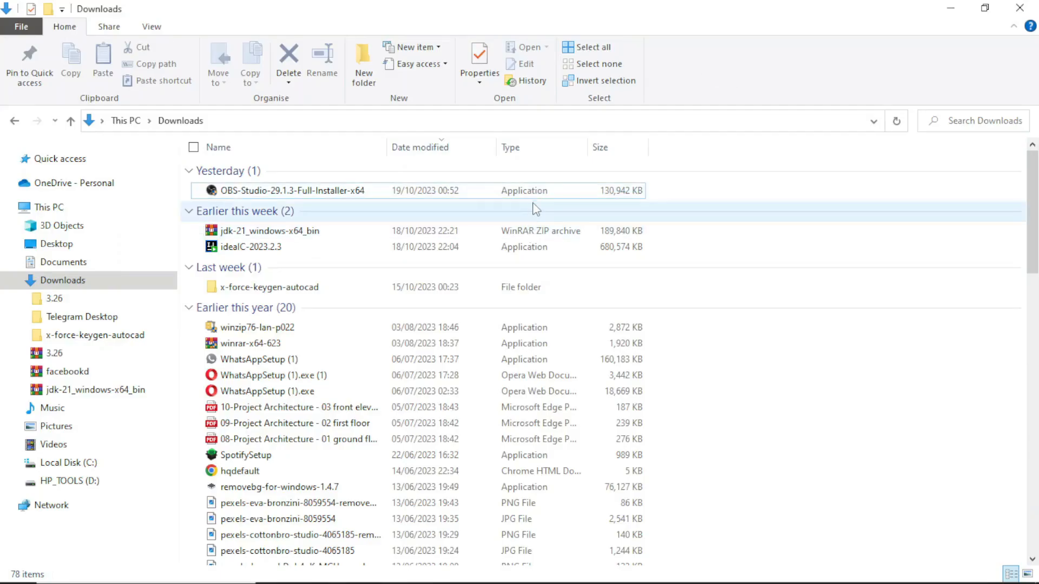
- In File Explorer's Downloads folder, extract the jdk-21_windows-x64_bin archive into a subfolder of the same name
{"action": "left_click", "coordinate": [536, 253]}
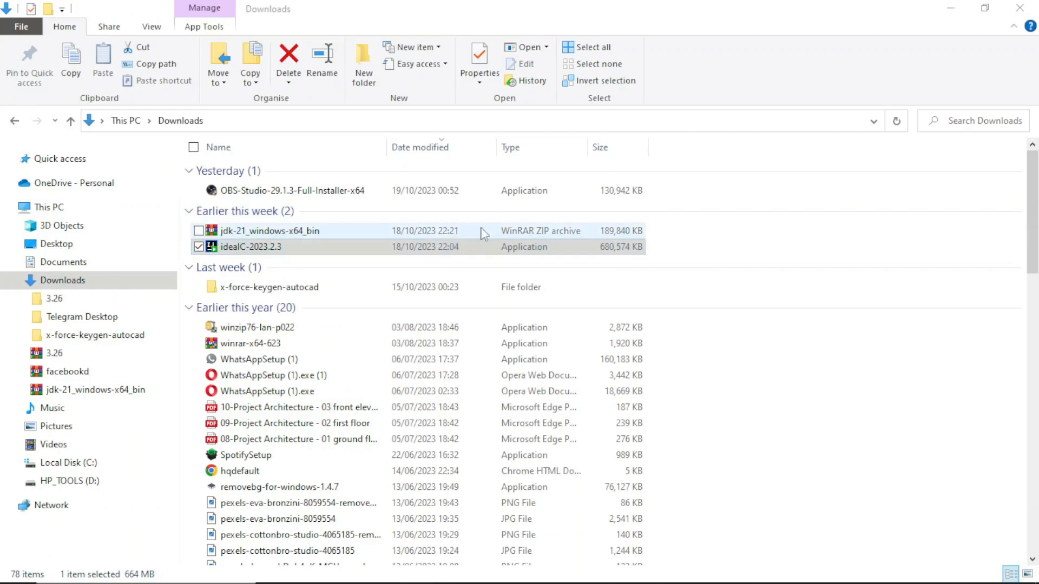
{"action": "left_click", "coordinate": [528, 230]}
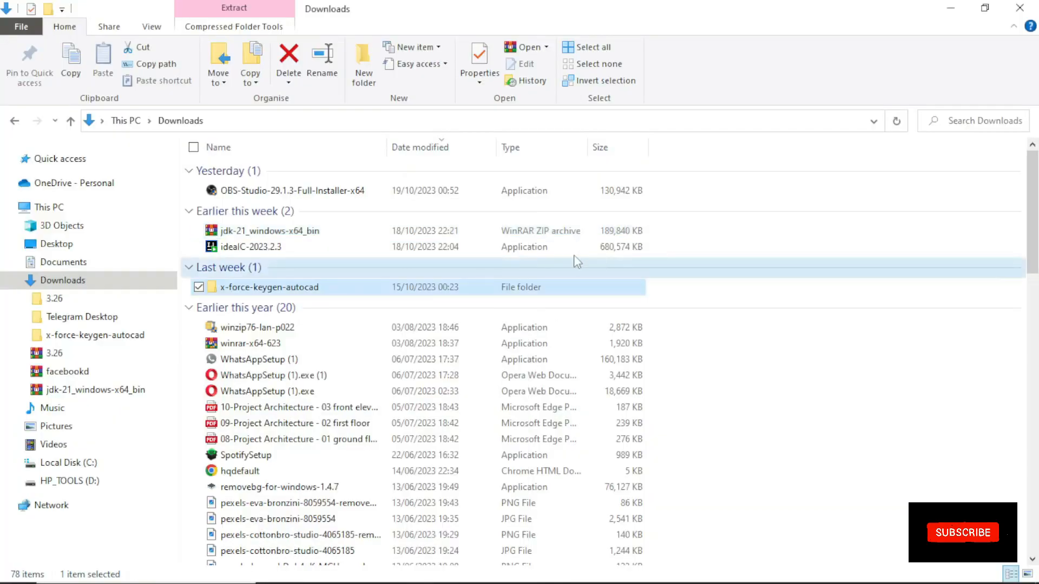
{"action": "right_click", "coordinate": [504, 231]}
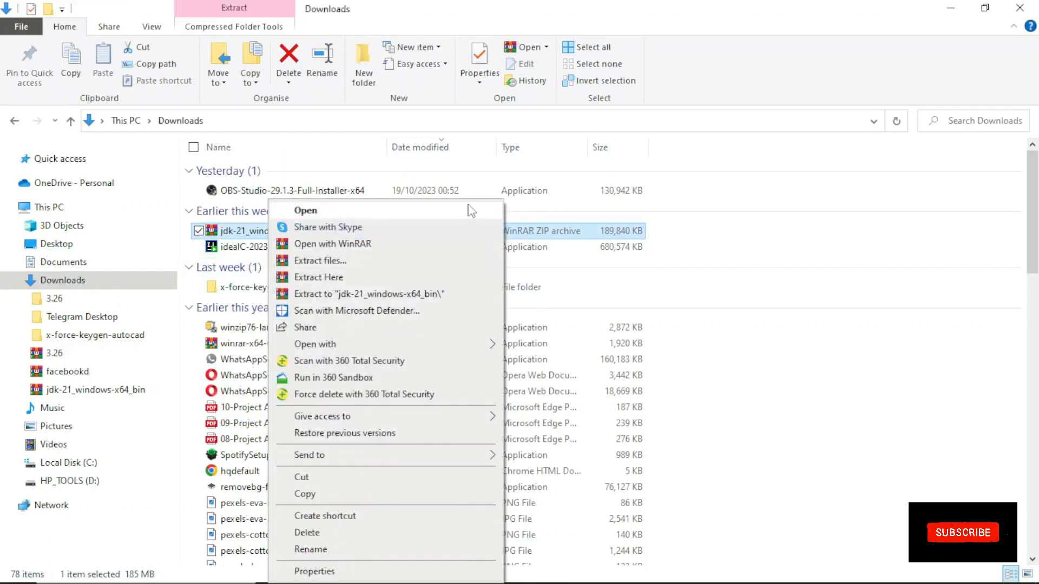
{"action": "left_click", "coordinate": [448, 296]}
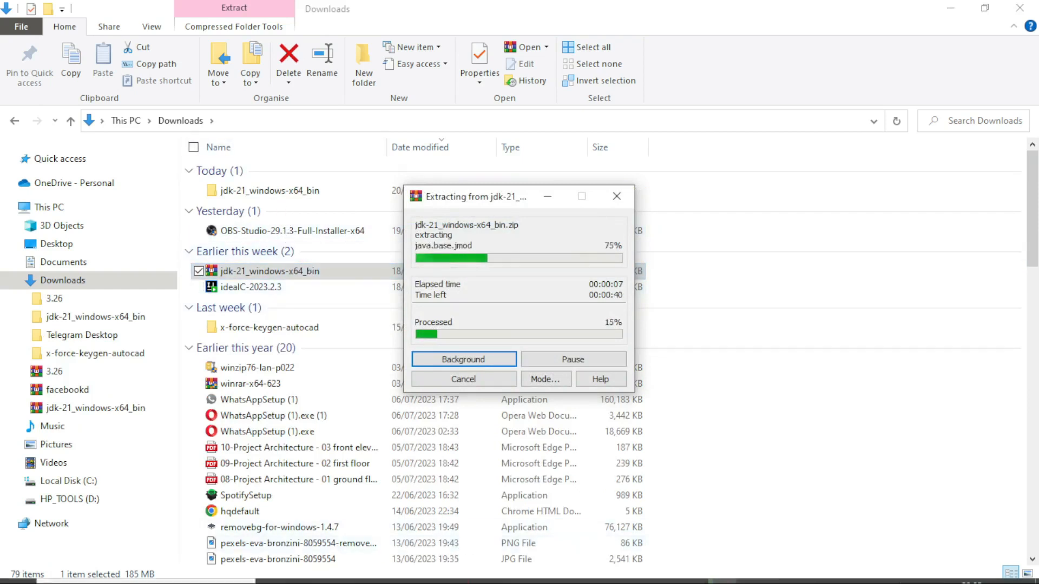
- Bring up the IntelliJ IDEA Community Edition setup and accept the default destination folder
{"action": "left_click", "coordinate": [694, 574]}
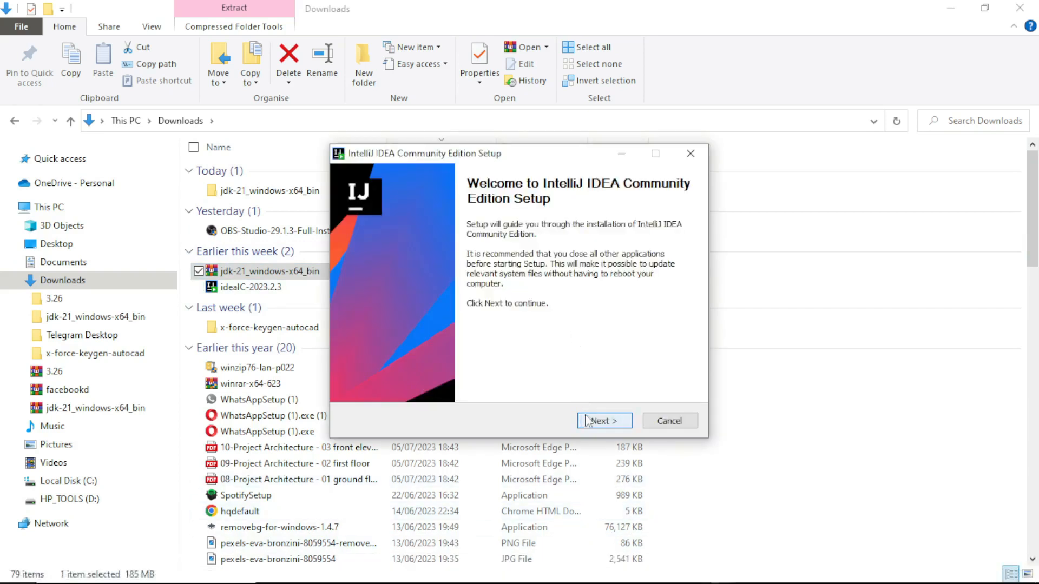
{"action": "left_click", "coordinate": [597, 429]}
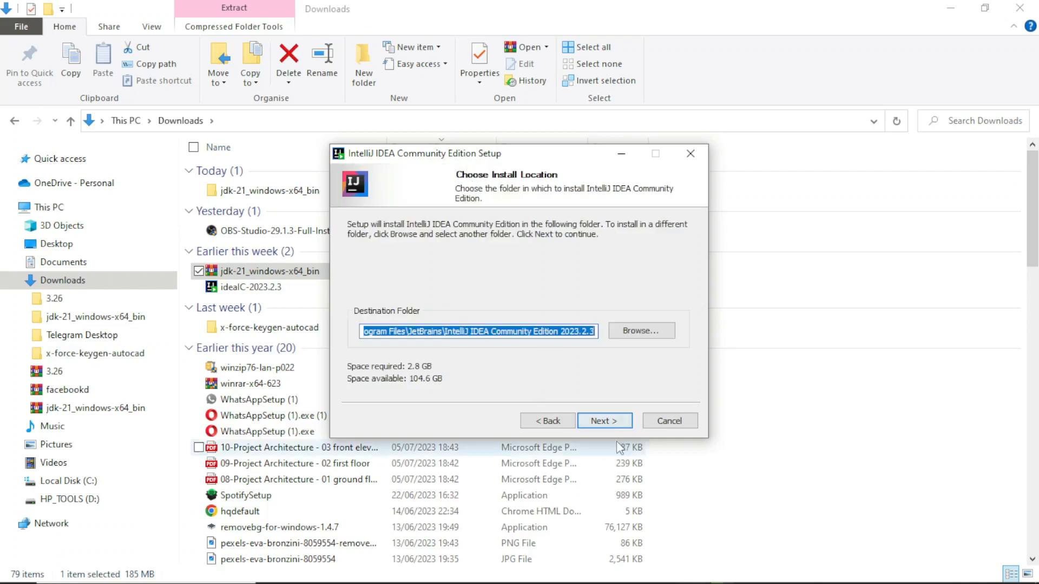
{"action": "left_click", "coordinate": [615, 423]}
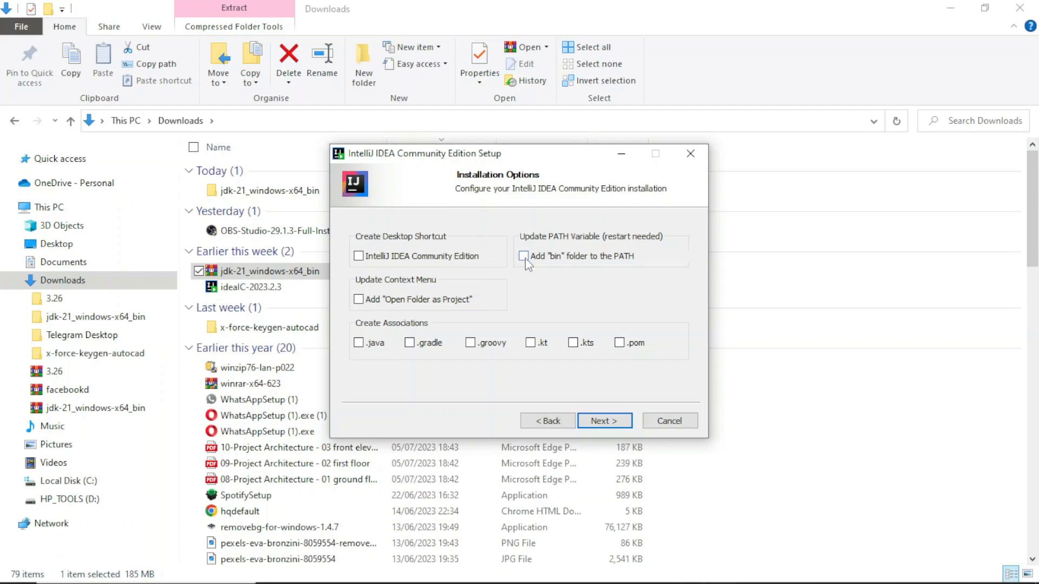
- Install with the bin folder added to PATH, a desktop shortcut, the .java association and the JetBrains Start Menu folder, minimizing the setup window
{"action": "left_click", "coordinate": [526, 259]}
{"action": "left_click", "coordinate": [358, 254]}
{"action": "left_click", "coordinate": [360, 345]}
{"action": "left_click", "coordinate": [597, 426]}
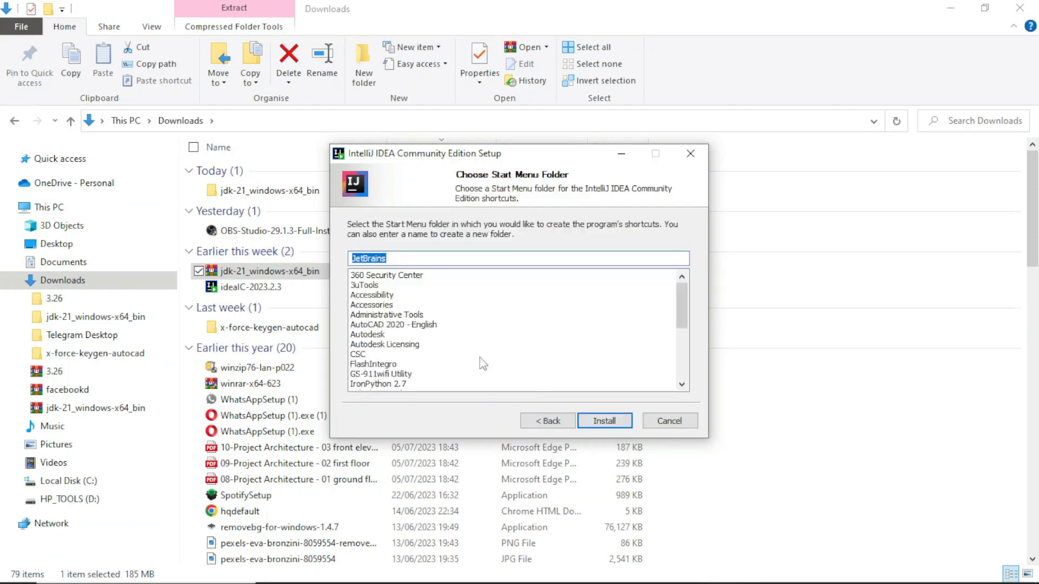
{"action": "left_click", "coordinate": [604, 424]}
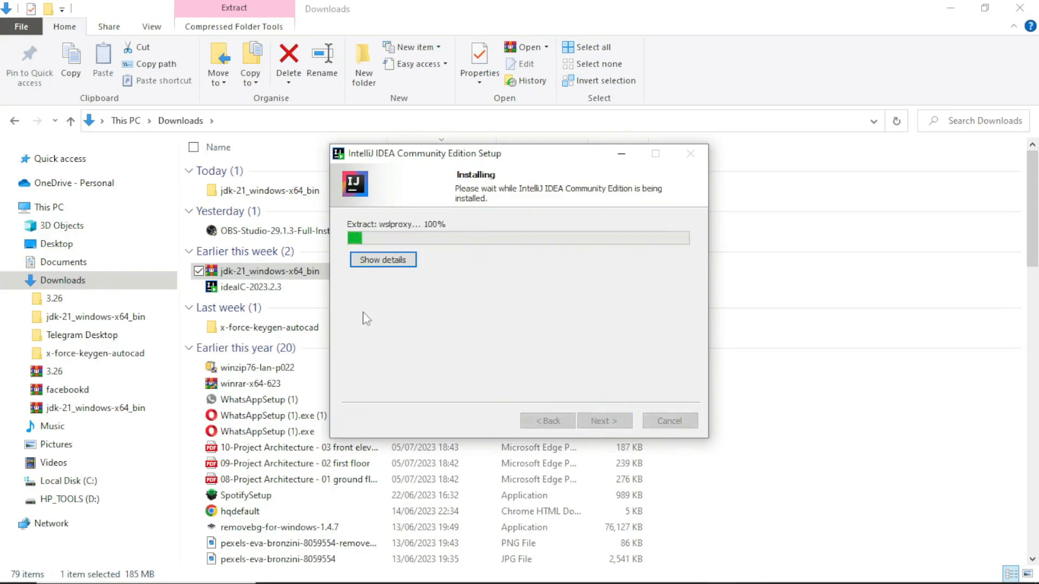
{"action": "left_click", "coordinate": [618, 157]}
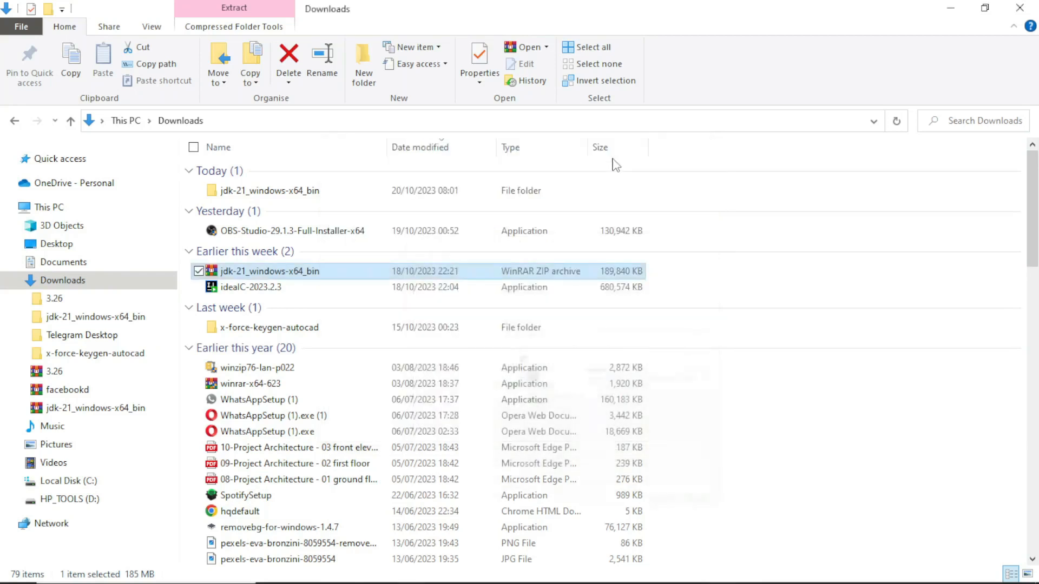
- Copy the jdk-21.0.1 folder from inside the extracted jdk-21_windows-x64_bin folder in Downloads
{"action": "left_click", "coordinate": [529, 197]}
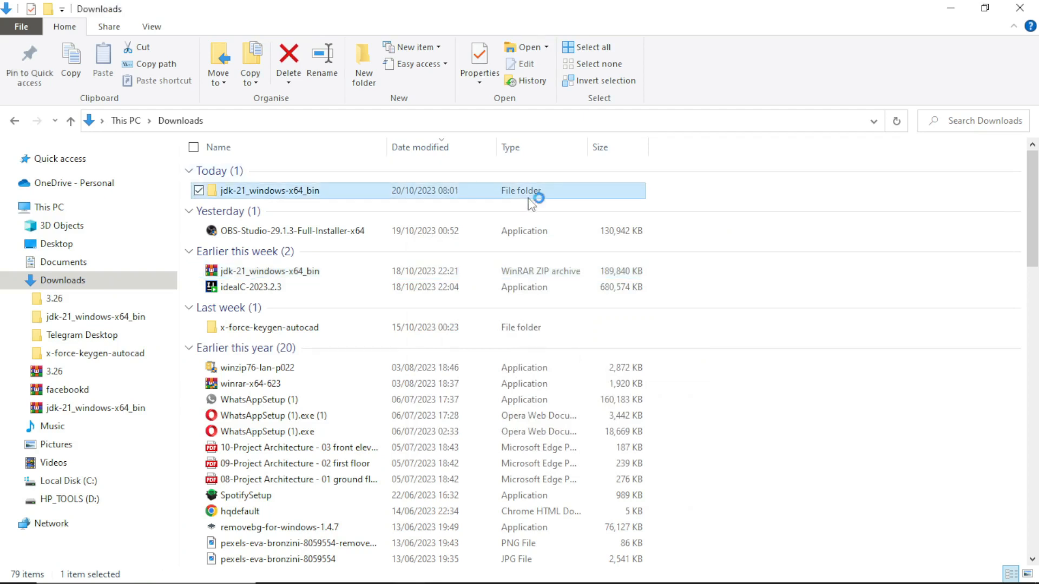
{"action": "double_click", "coordinate": [532, 196]}
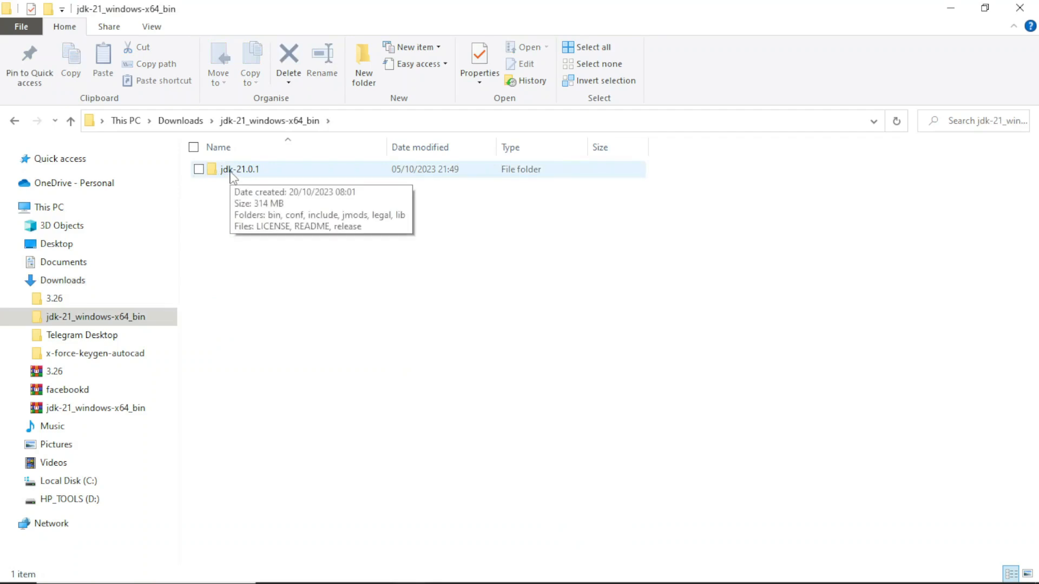
{"action": "left_click", "coordinate": [231, 174]}
{"action": "right_click", "coordinate": [232, 176]}
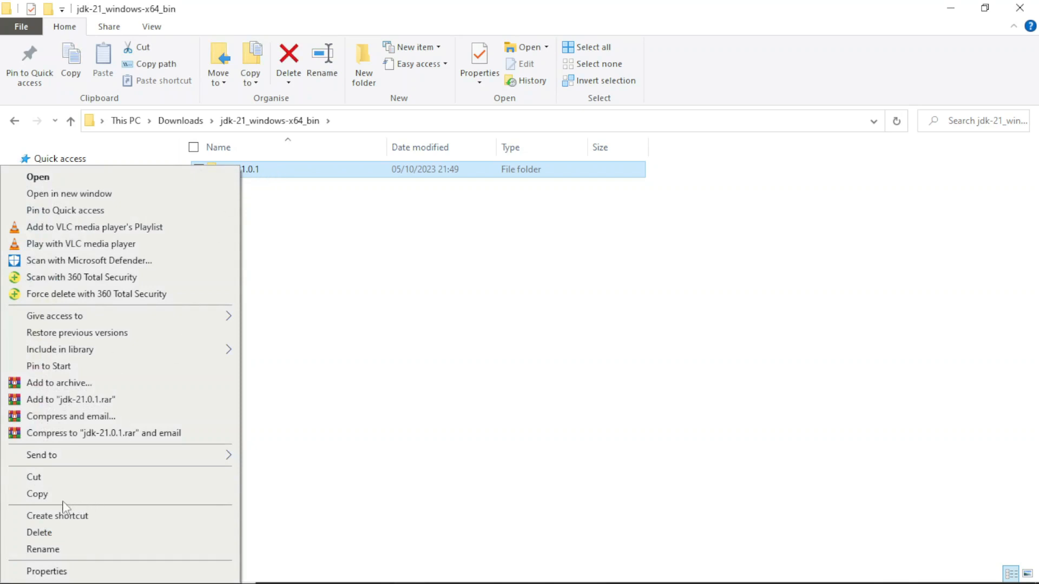
{"action": "left_click", "coordinate": [37, 495]}
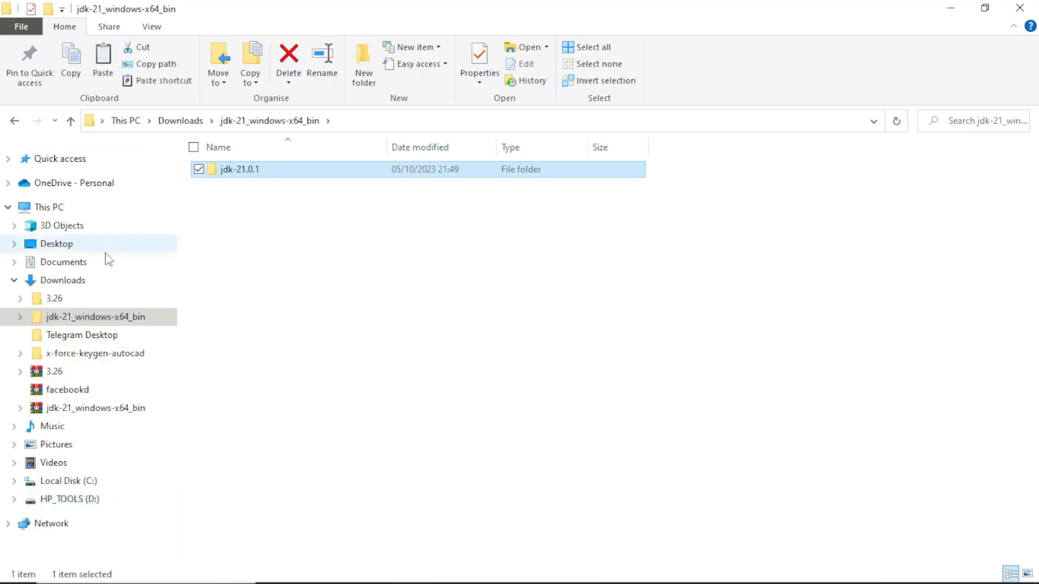
- Create a new folder named Java in Program Files on Local Disk (C:), granting the administrator permission
{"action": "left_click", "coordinate": [53, 488]}
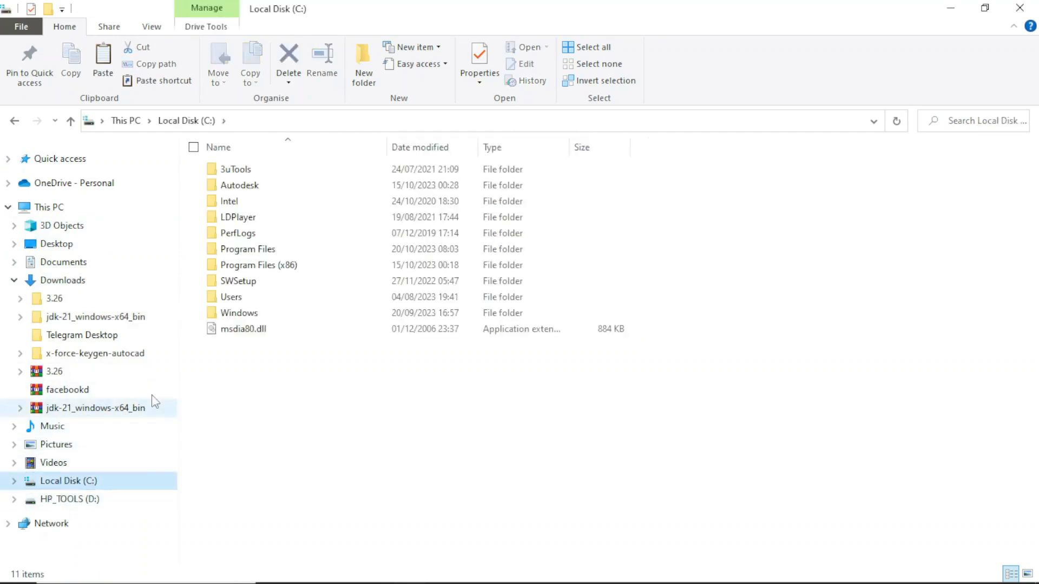
{"action": "left_click", "coordinate": [297, 254]}
{"action": "double_click", "coordinate": [297, 254]}
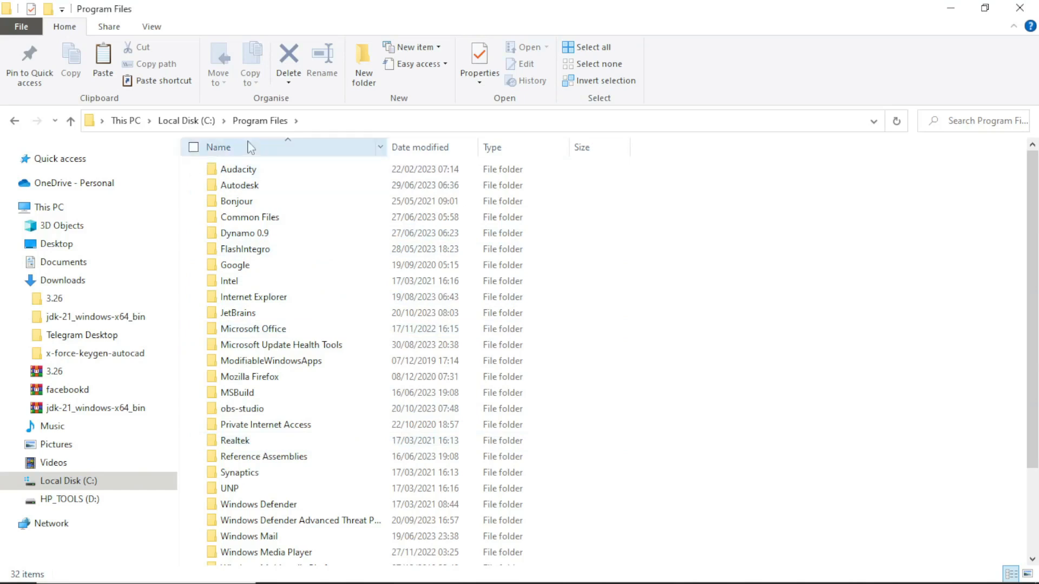
{"action": "left_click", "coordinate": [373, 82]}
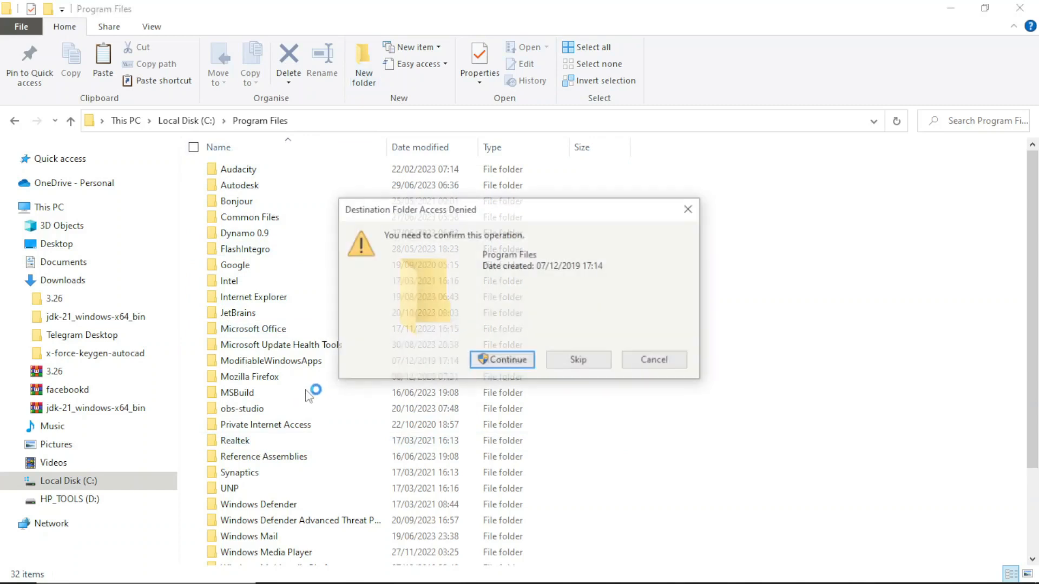
{"action": "left_click", "coordinate": [508, 364]}
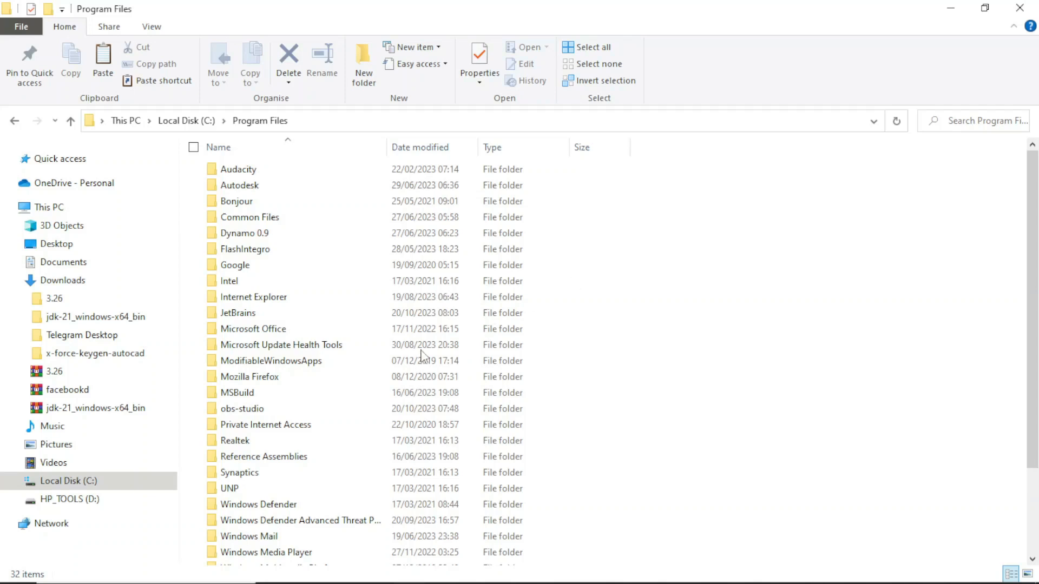
{"action": "scroll", "coordinate": [422, 357], "scroll_direction": "down", "scroll_amount": 3}
{"action": "key", "text": "ctrl+shift+n"}
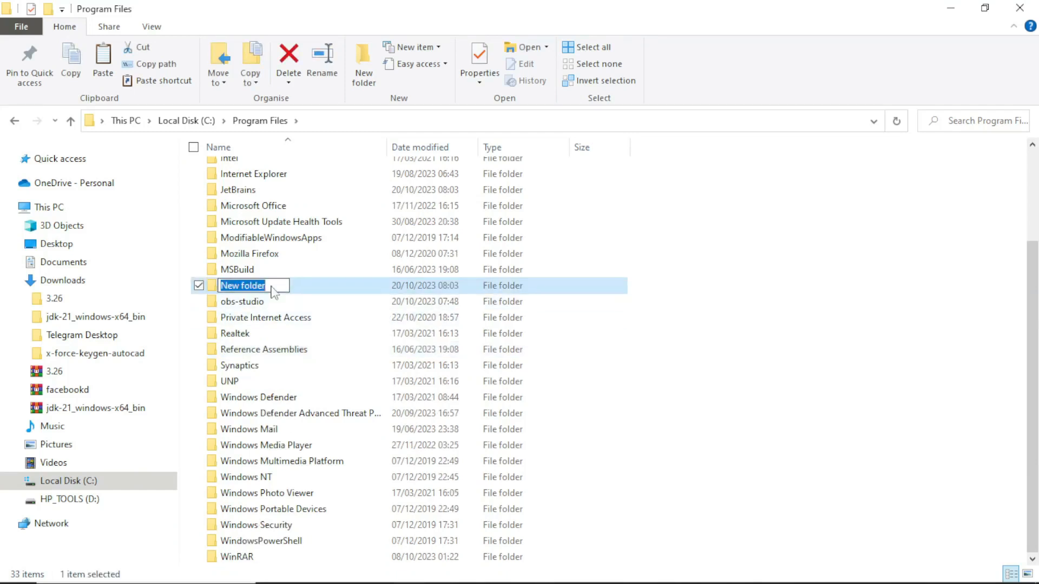
{"action": "type", "text": "Java"}
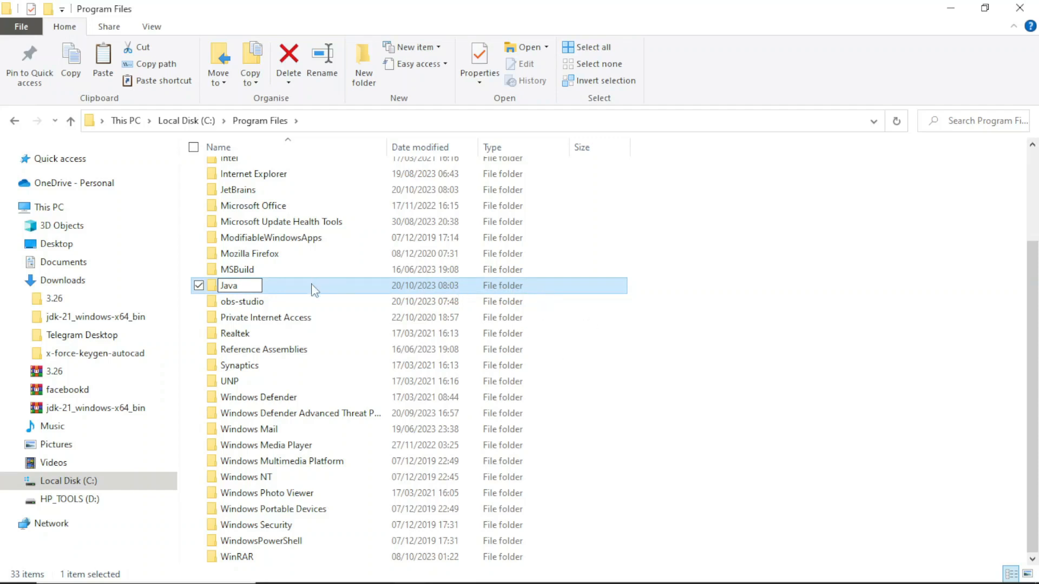
{"action": "left_click", "coordinate": [489, 241]}
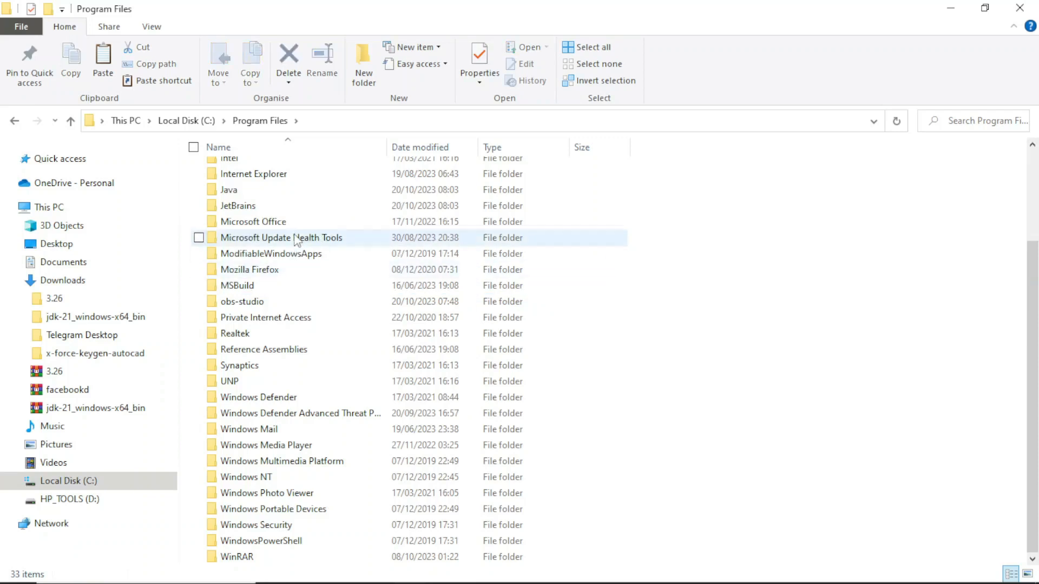
- Paste the copied jdk-21.0.1 folder into the Java folder in Program Files, granting the administrator permission
{"action": "double_click", "coordinate": [307, 194]}
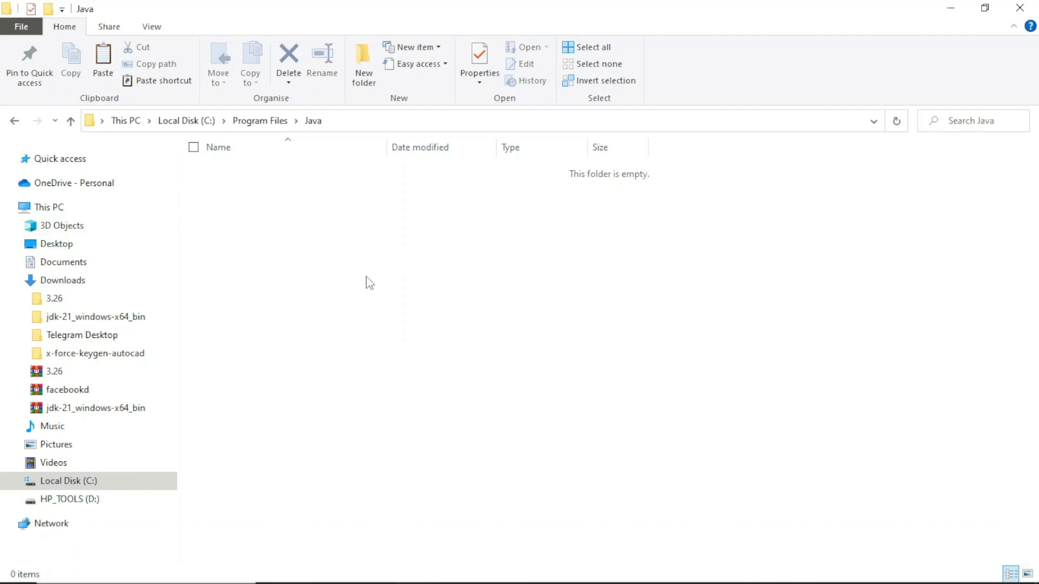
{"action": "key", "text": "ctrl+v"}
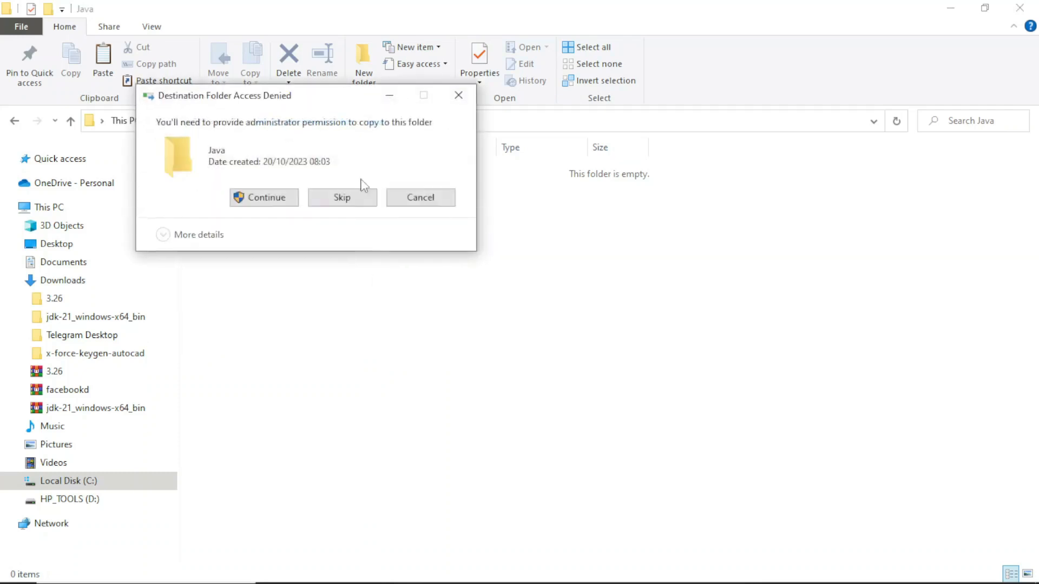
{"action": "left_click", "coordinate": [281, 200]}
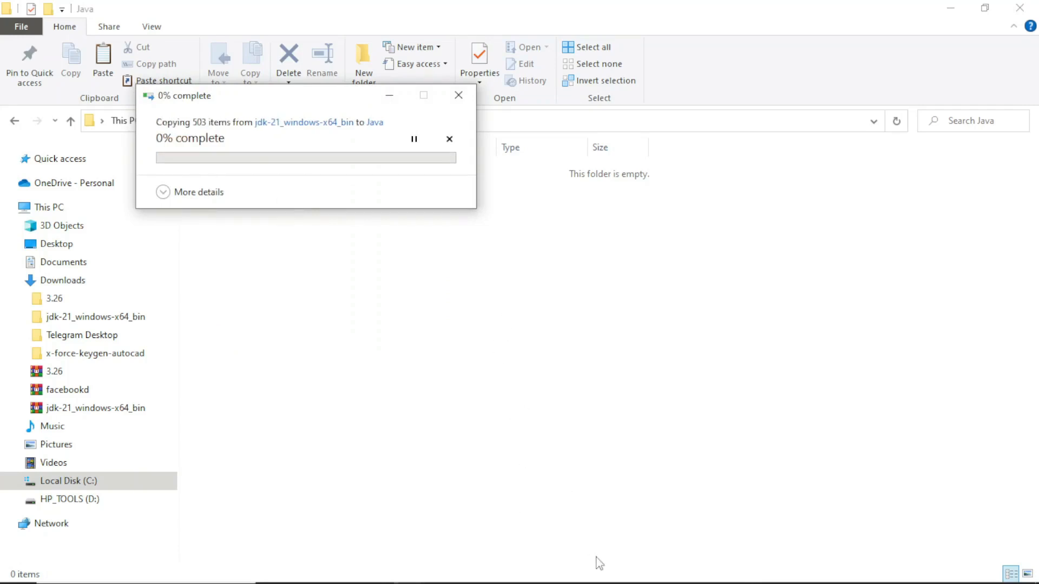
- Check the installation progress in the IntelliJ IDEA Community Edition setup and minimize its window again
{"action": "mouse_move", "coordinate": [601, 582]}
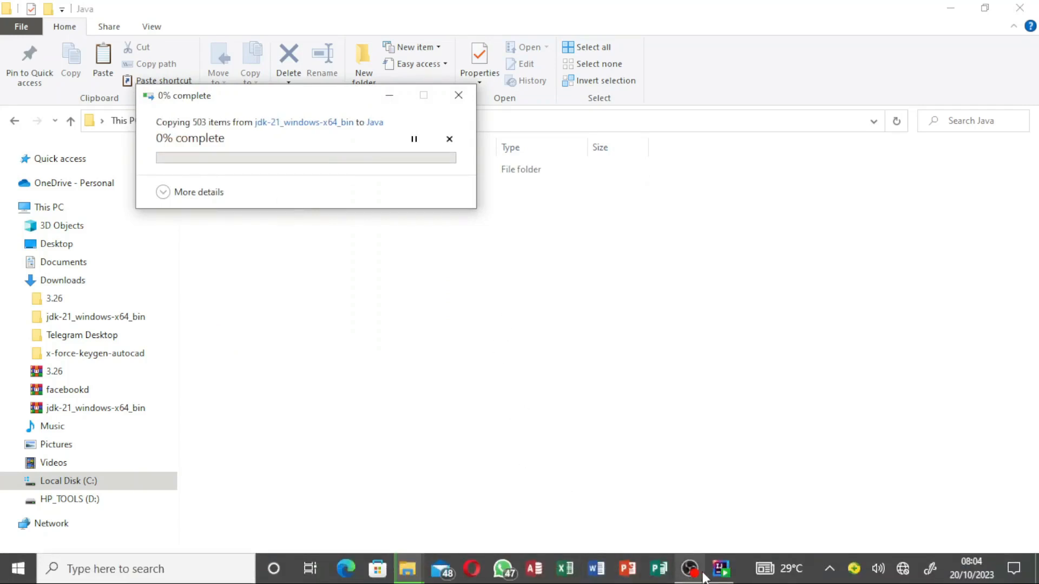
{"action": "left_click", "coordinate": [722, 569]}
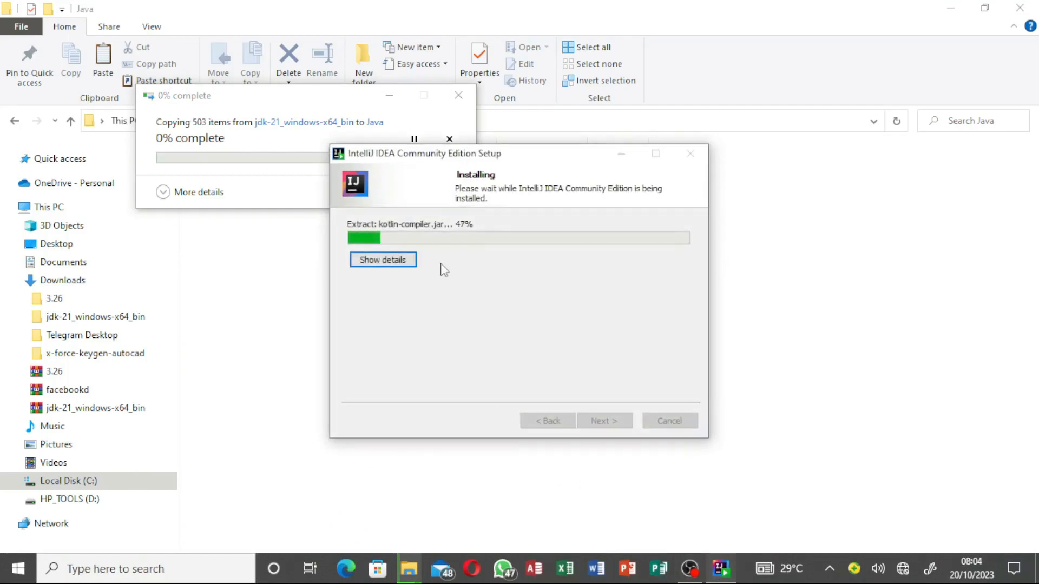
{"action": "left_click", "coordinate": [622, 154]}
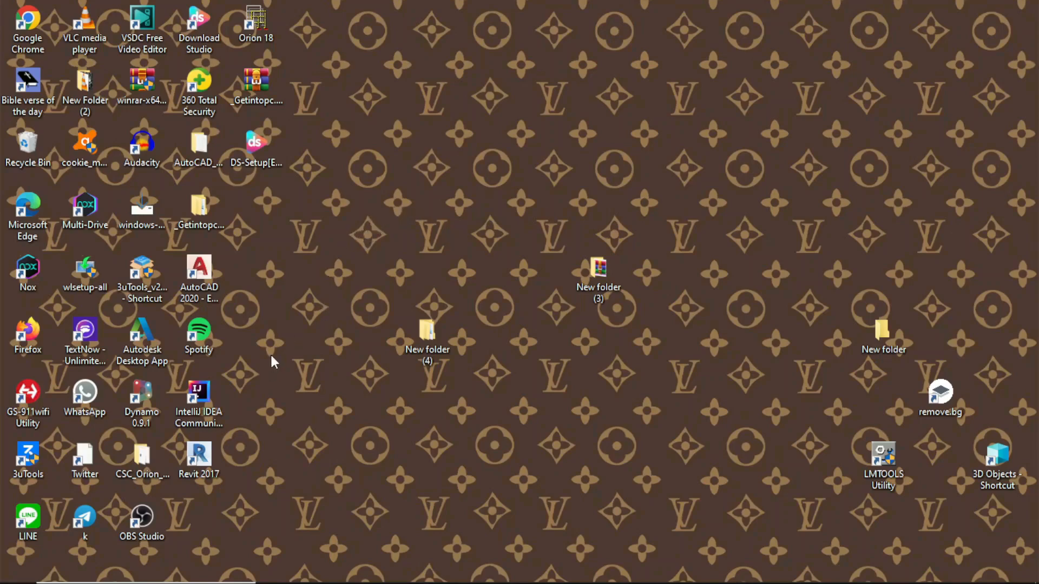
- Launch IntelliJ IDEA Community Edition from the desktop and open a Command Prompt by searching for cmd
{"action": "left_click", "coordinate": [211, 405]}
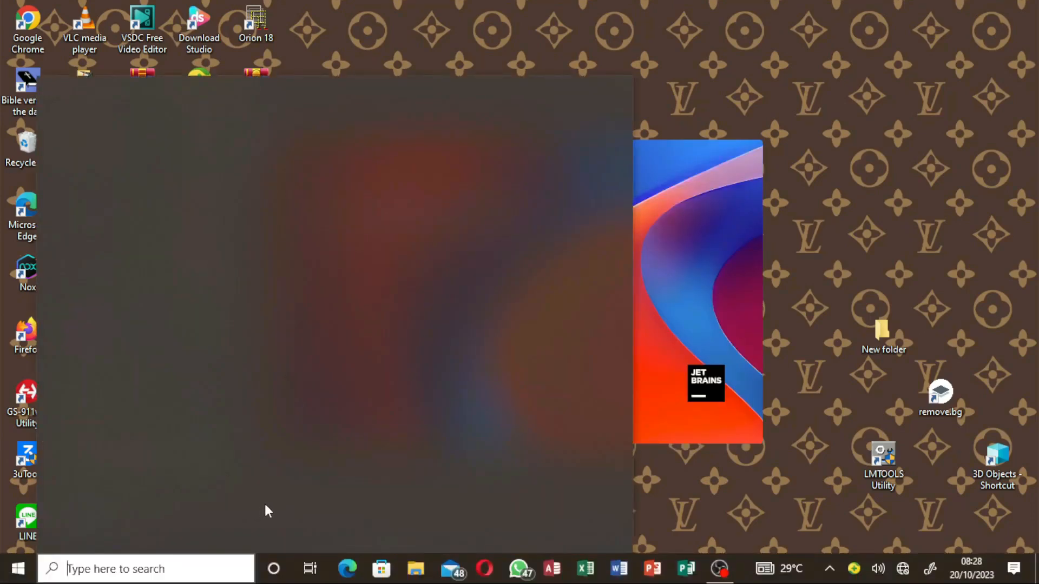
{"action": "type", "text": "cm"}
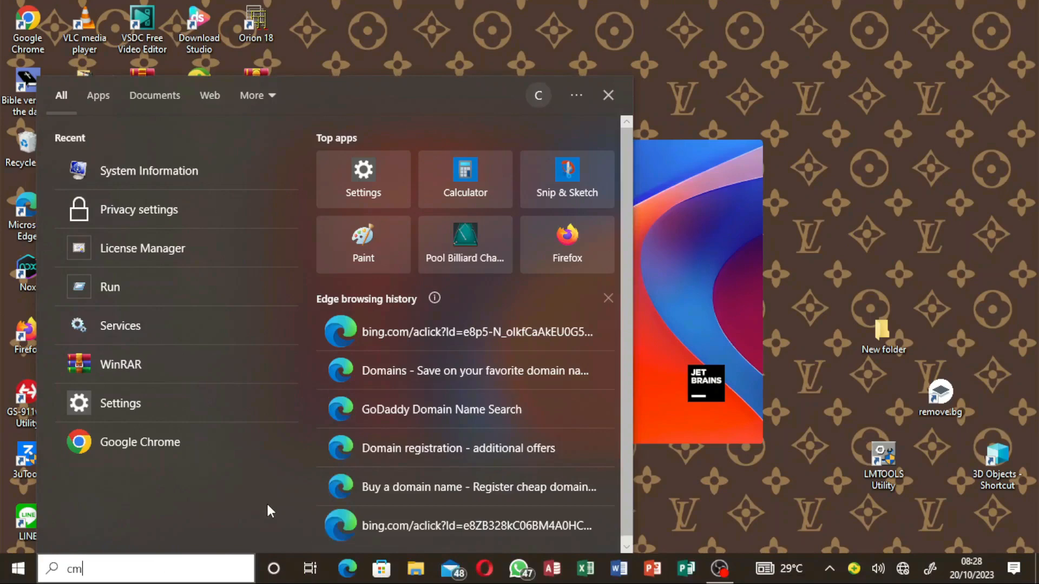
{"action": "type", "text": "d"}
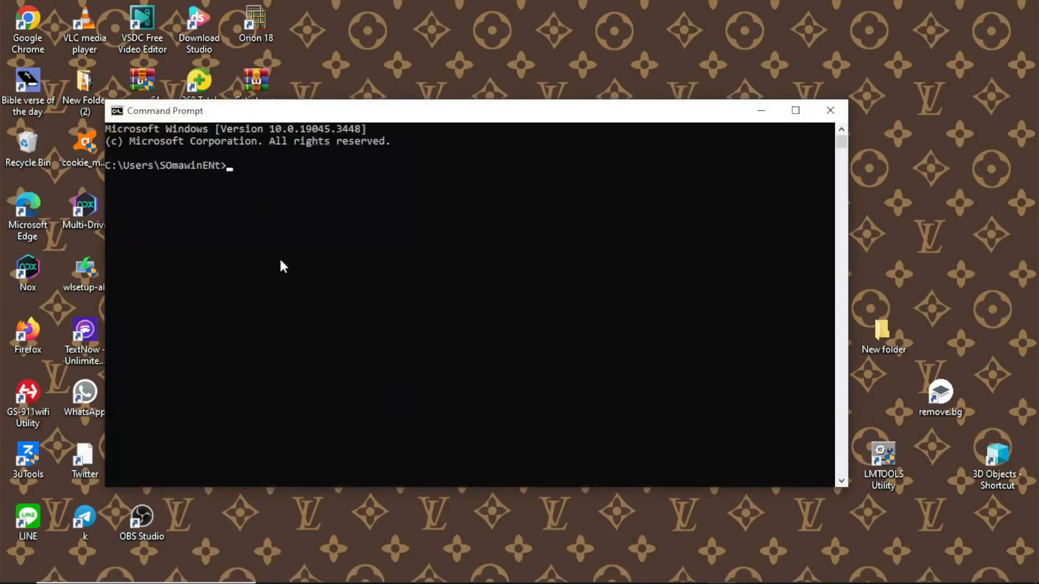
- Check the Java version by running java --version in the Command Prompt, and minimize the window
{"action": "left_click", "coordinate": [522, 276]}
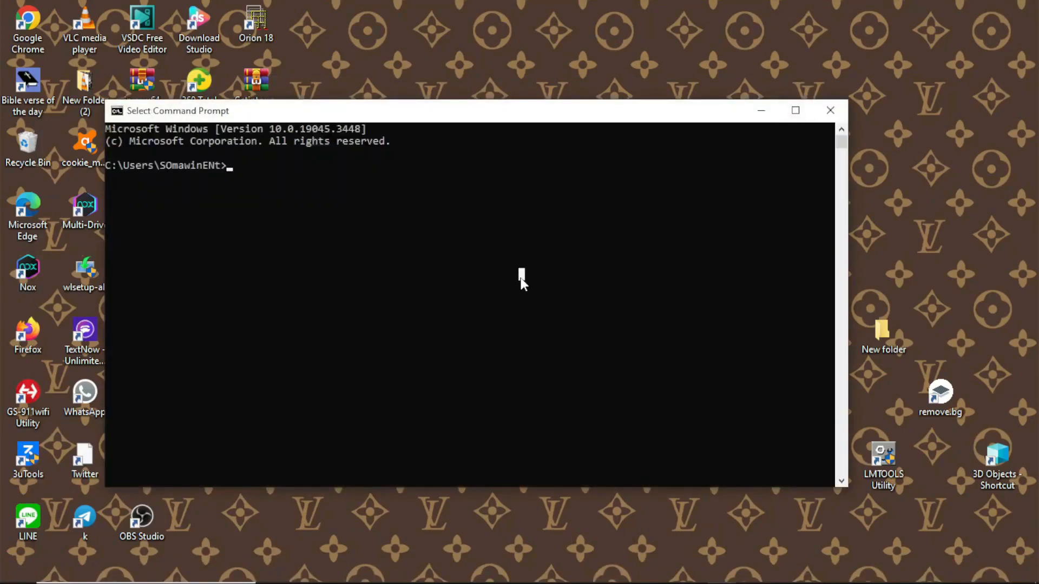
{"action": "type", "text": "java"}
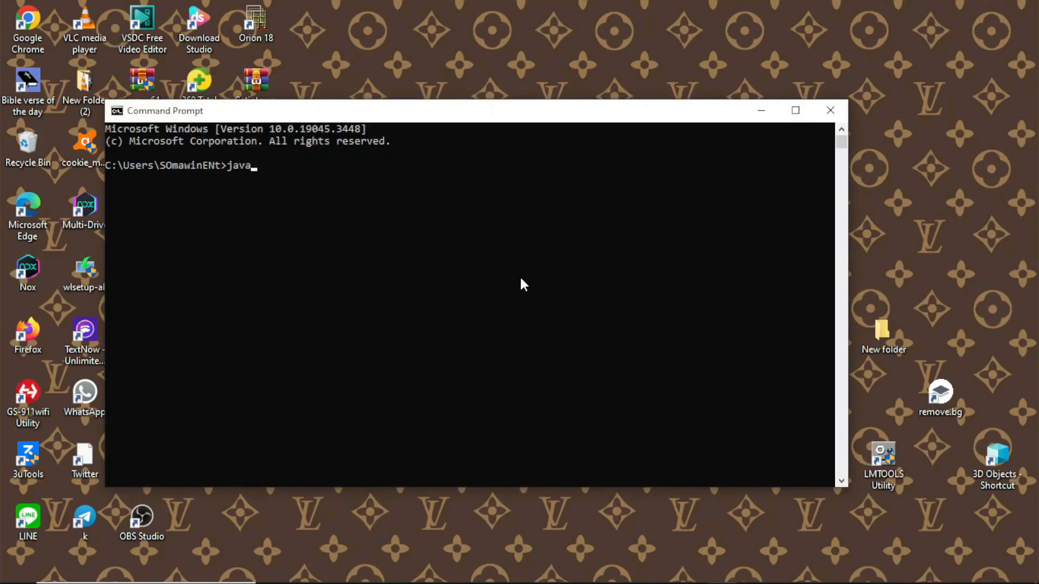
{"action": "type", "text": " --verion"}
{"action": "key", "text": "BackSpace"}
{"action": "key", "text": "BackSpace"}
{"action": "type", "text": "sion"}
{"action": "key", "text": "Return"}
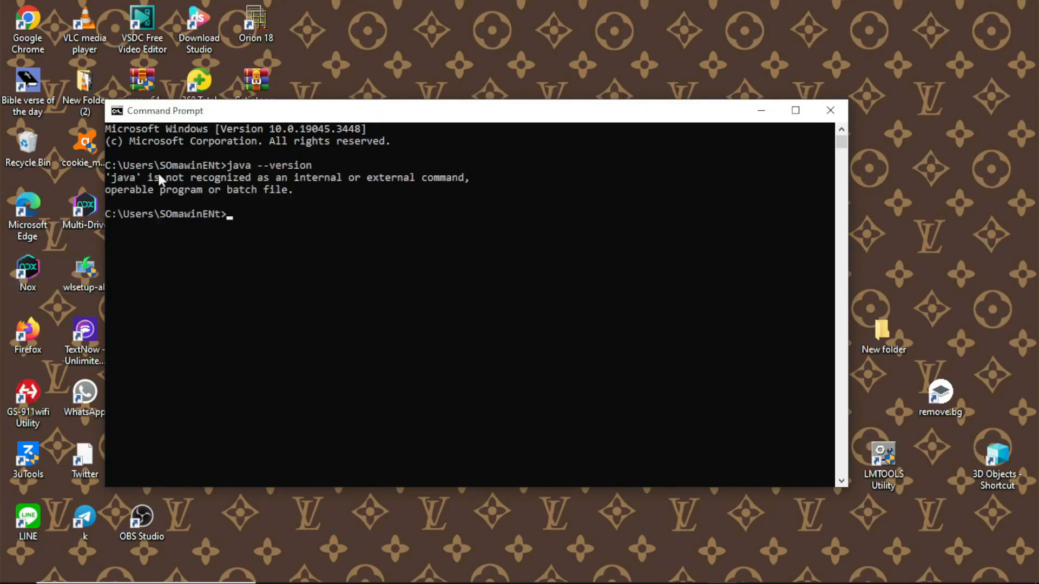
{"action": "left_click", "coordinate": [758, 112]}
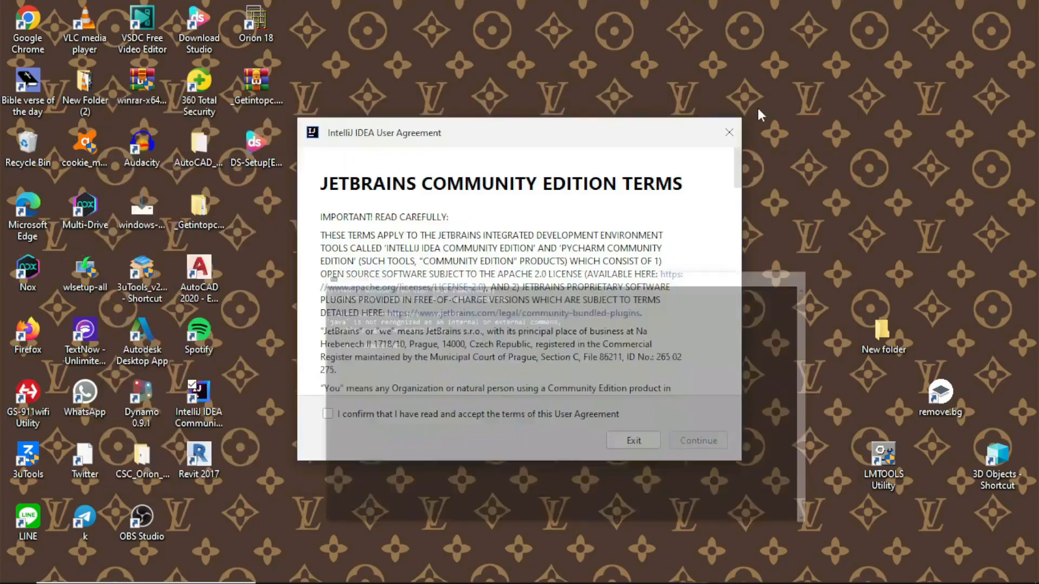
- Accept the IntelliJ IDEA User Agreement and decline sending anonymous usage statistics
{"action": "left_click", "coordinate": [328, 415]}
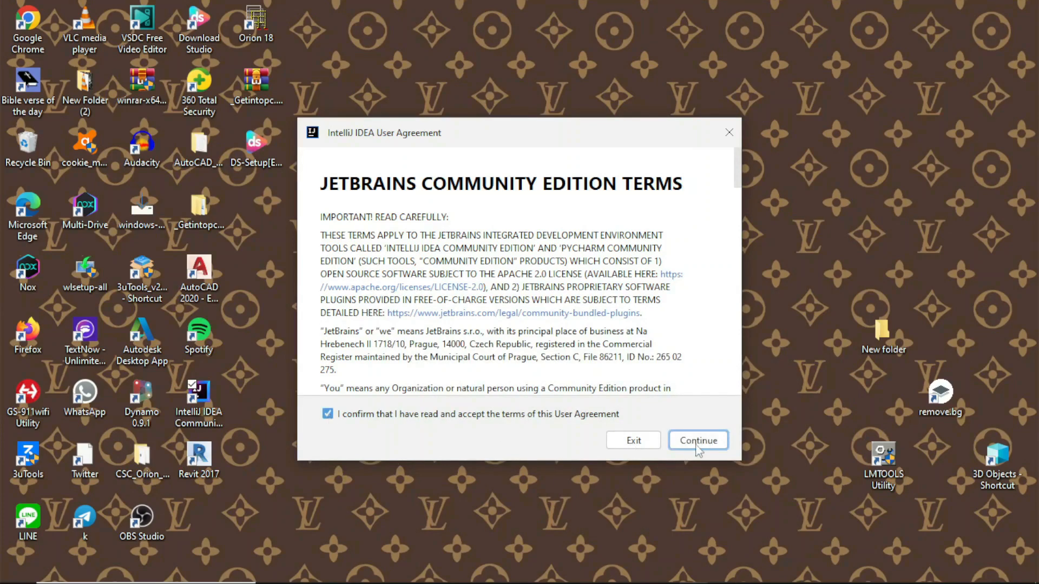
{"action": "left_click", "coordinate": [697, 443]}
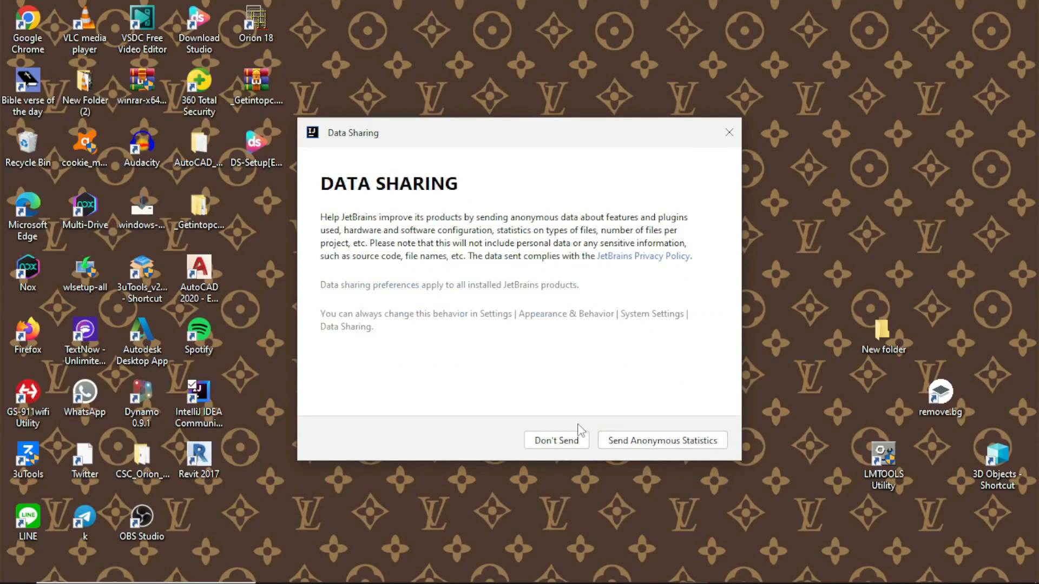
{"action": "left_click", "coordinate": [556, 441]}
- Restore the minimized Command Prompt window and close it
{"action": "mouse_move", "coordinate": [364, 583]}
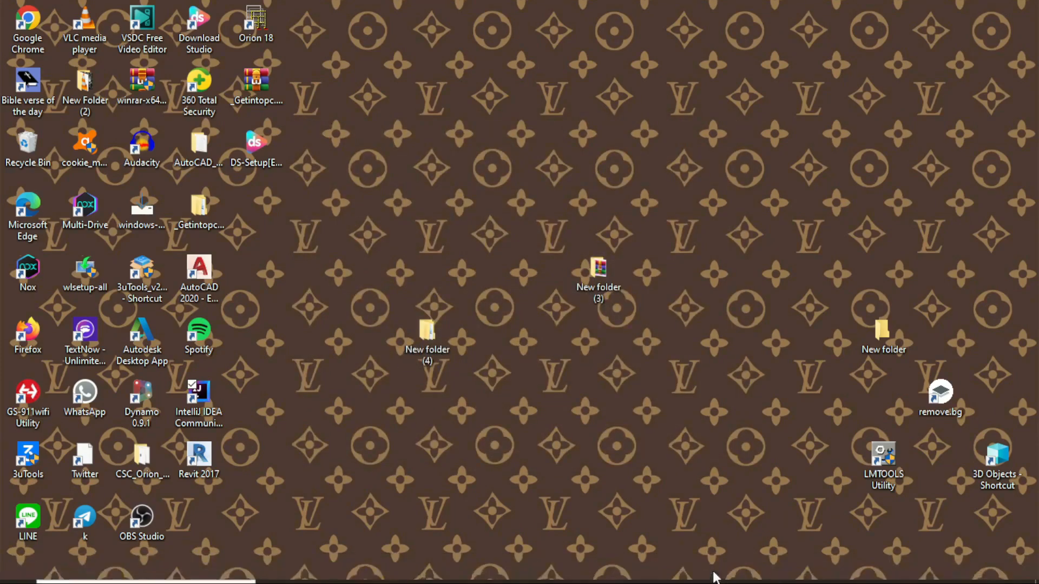
{"action": "left_click", "coordinate": [721, 569]}
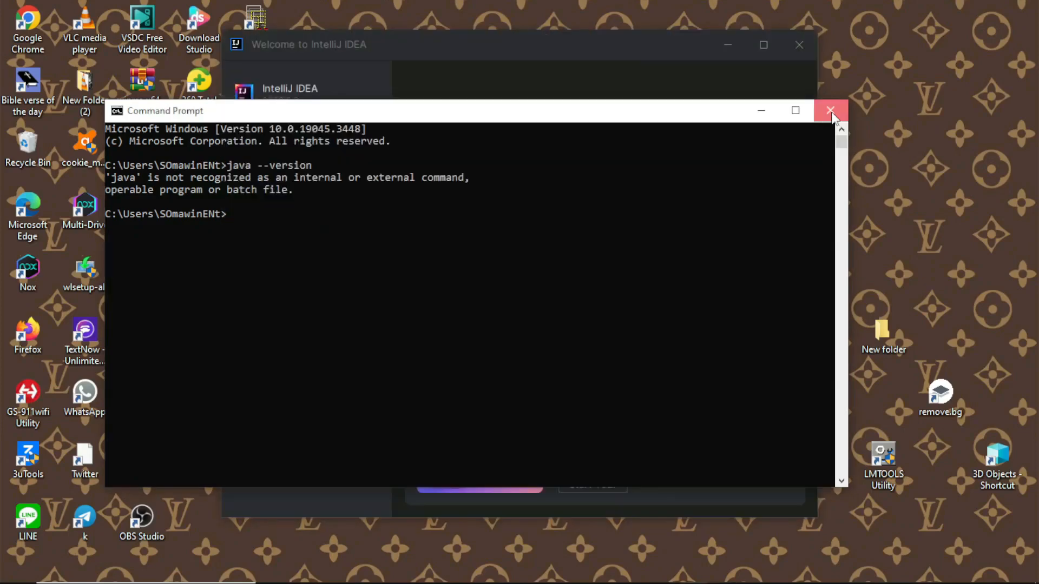
{"action": "left_click", "coordinate": [831, 111]}
- Search Windows for environ, edit the system environment variables, and bring up the Environment Variables dialog
{"action": "mouse_move", "coordinate": [197, 578]}
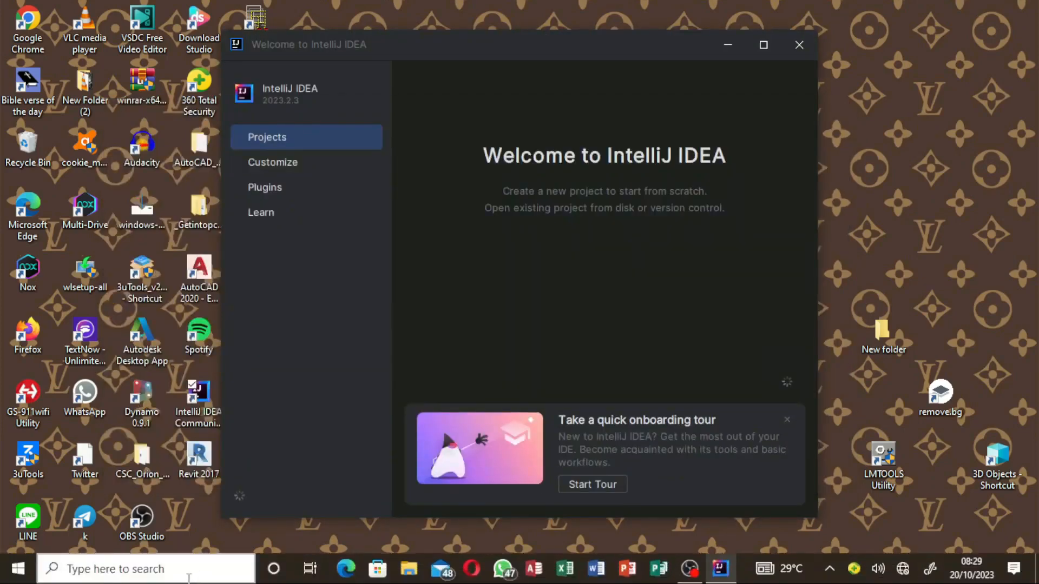
{"action": "left_click", "coordinate": [173, 568]}
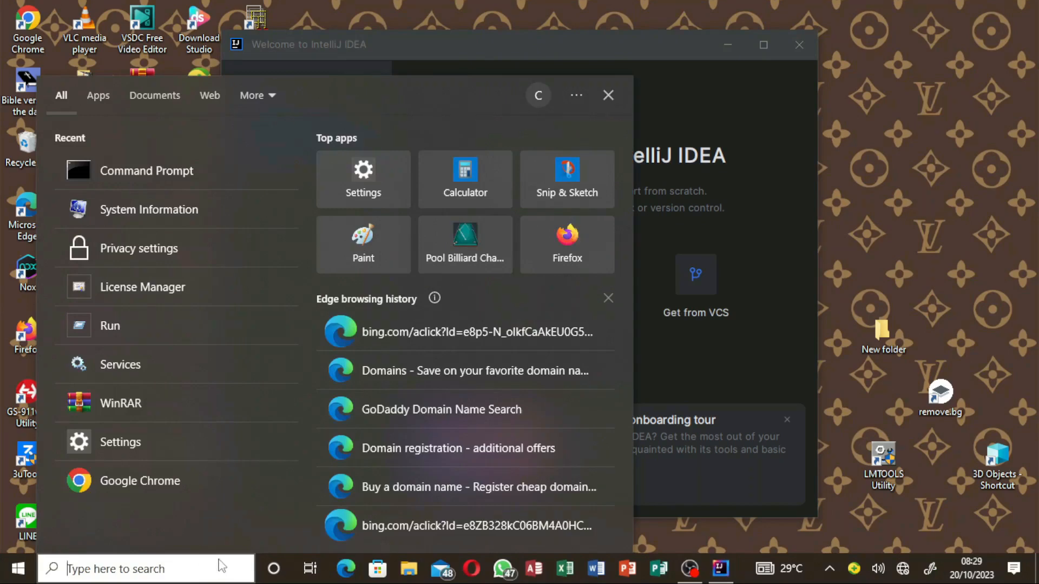
{"action": "type", "text": "environ"}
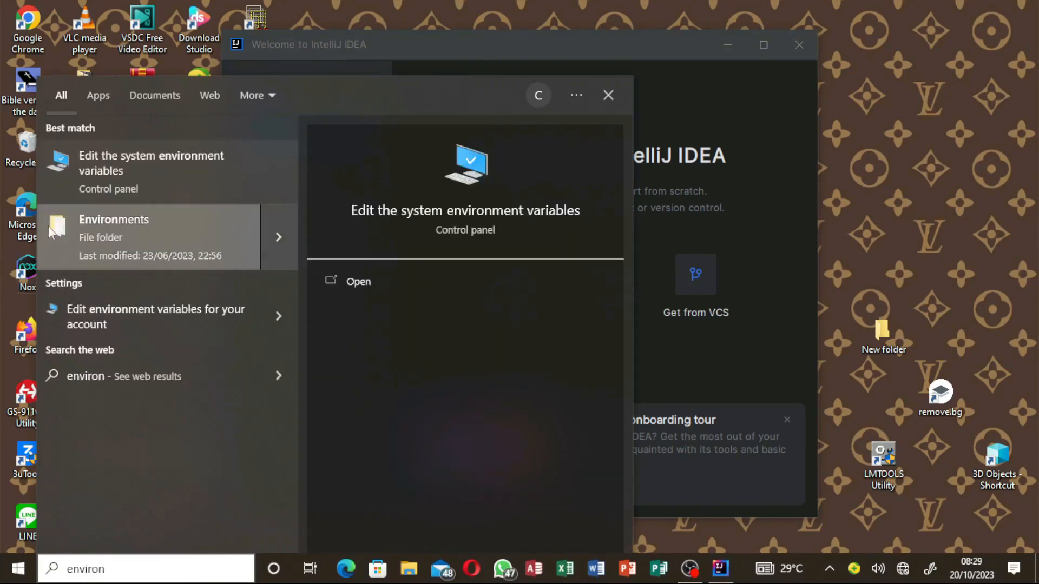
{"action": "left_click", "coordinate": [131, 167]}
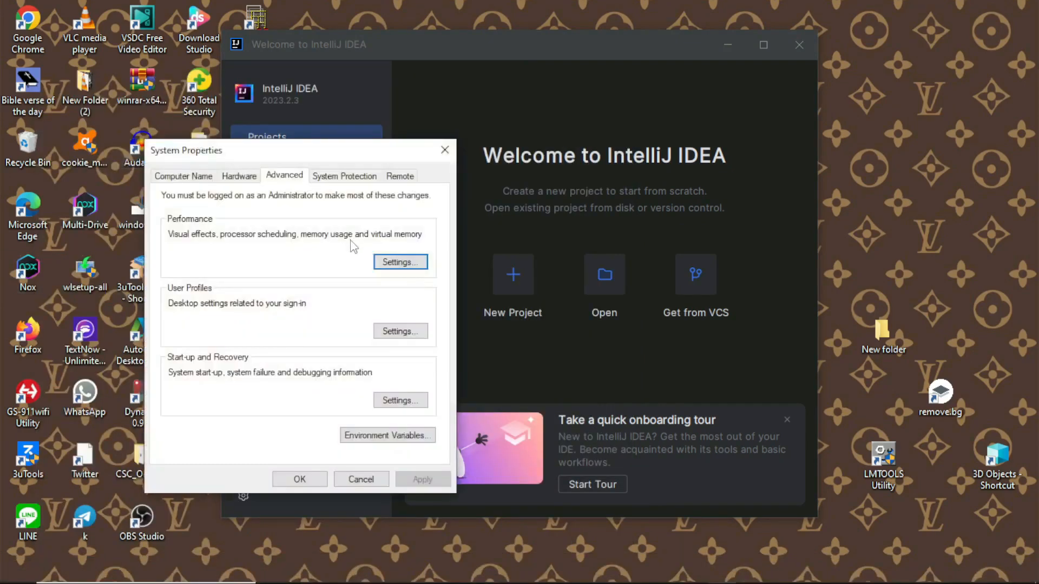
{"action": "left_click", "coordinate": [383, 437]}
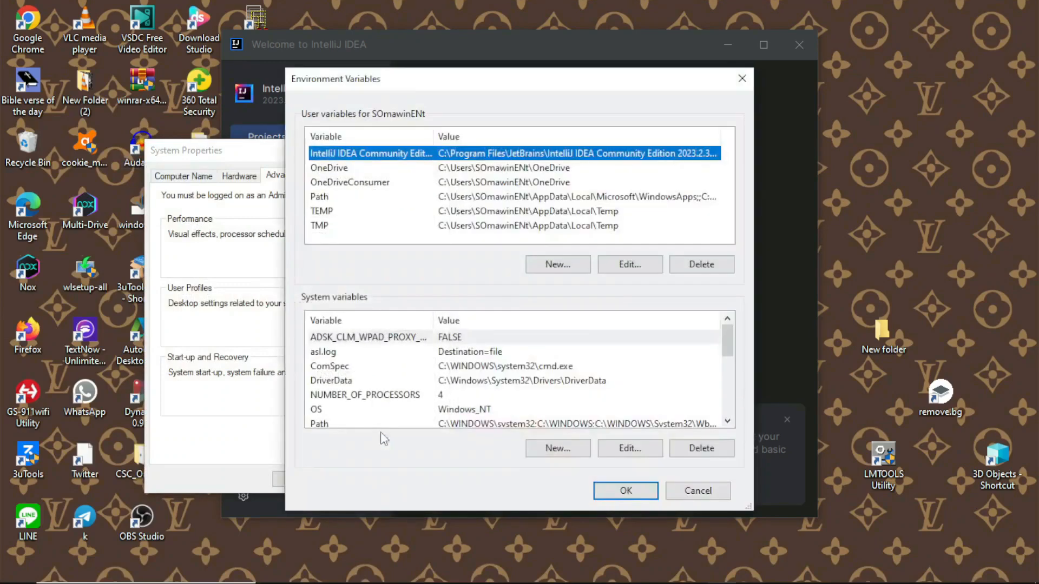
- Add the folder C:\Program Files\Java\jdk-21.0.1\bin as a new entry in the user Path variable and confirm the edit
{"action": "double_click", "coordinate": [343, 198]}
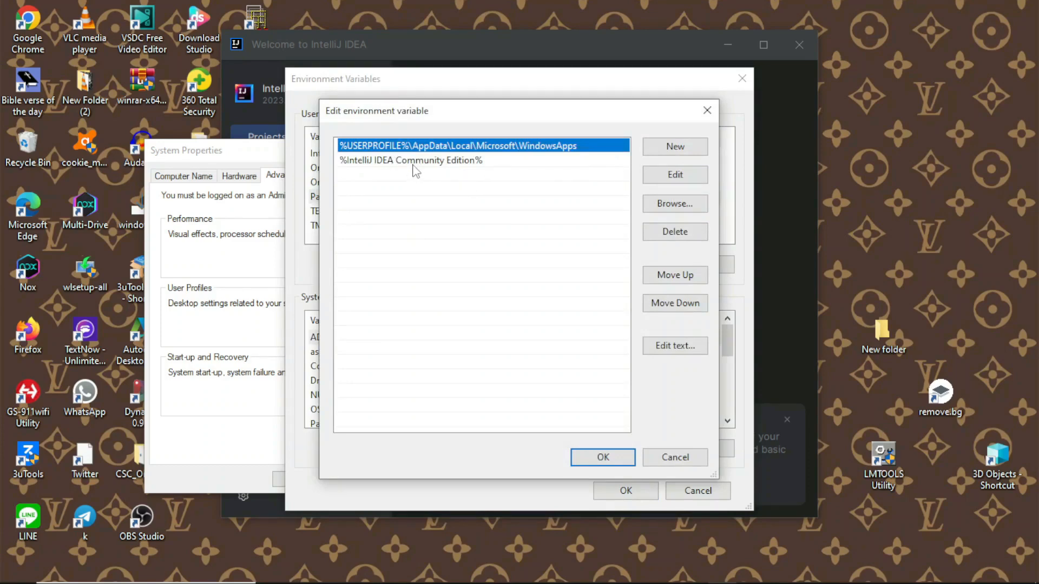
{"action": "left_click", "coordinate": [670, 154]}
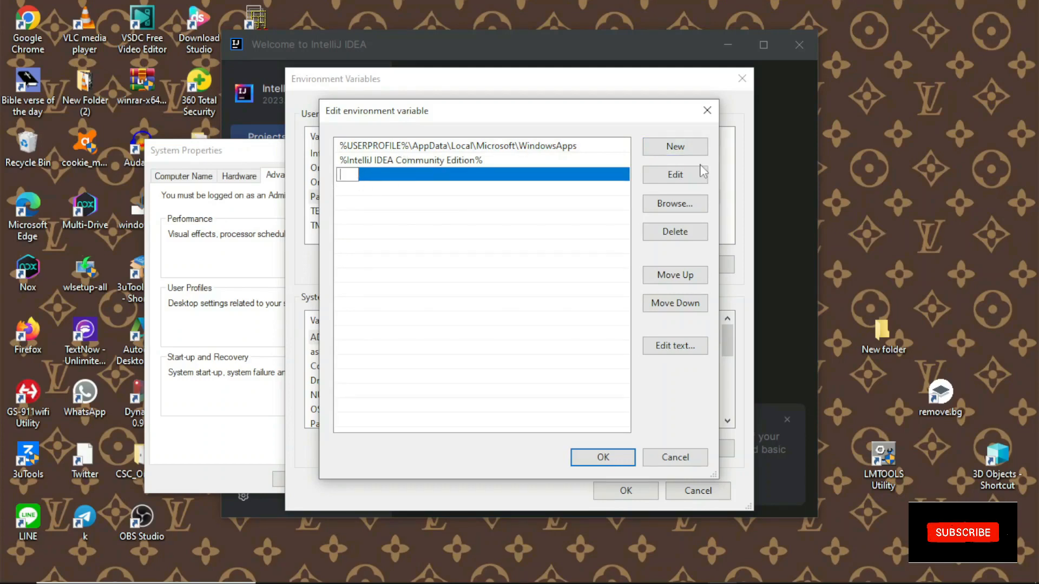
{"action": "left_click", "coordinate": [670, 206]}
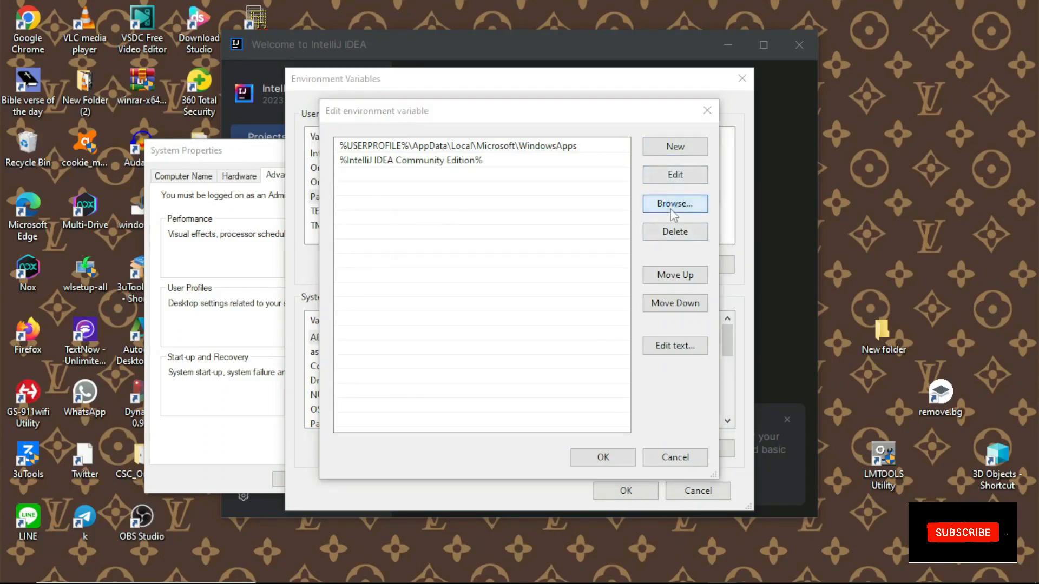
{"action": "scroll", "coordinate": [511, 313], "scroll_direction": "down", "scroll_amount": 2}
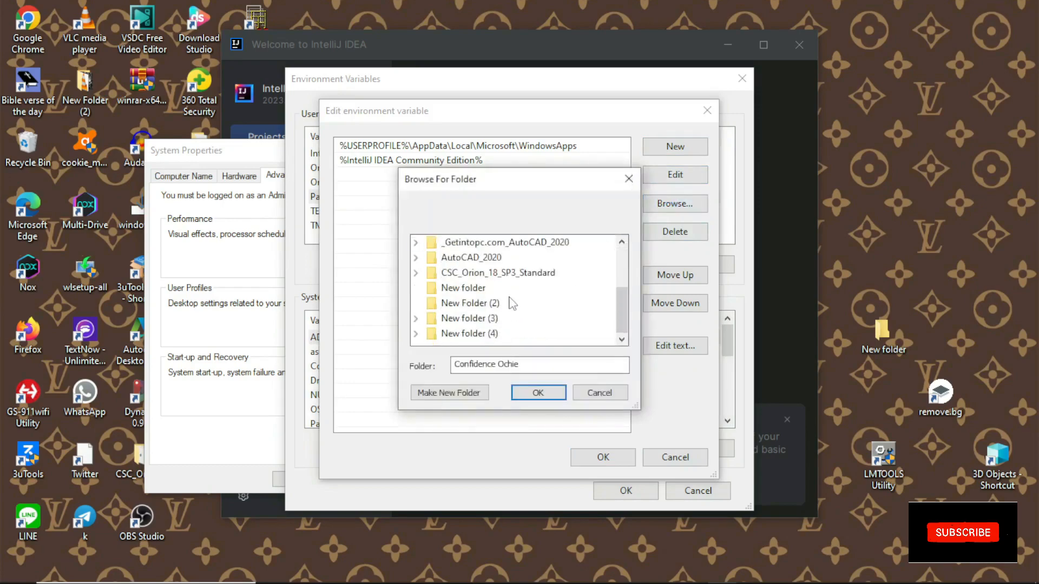
{"action": "scroll", "coordinate": [512, 302], "scroll_direction": "up", "scroll_amount": 2}
{"action": "left_click", "coordinate": [448, 288]}
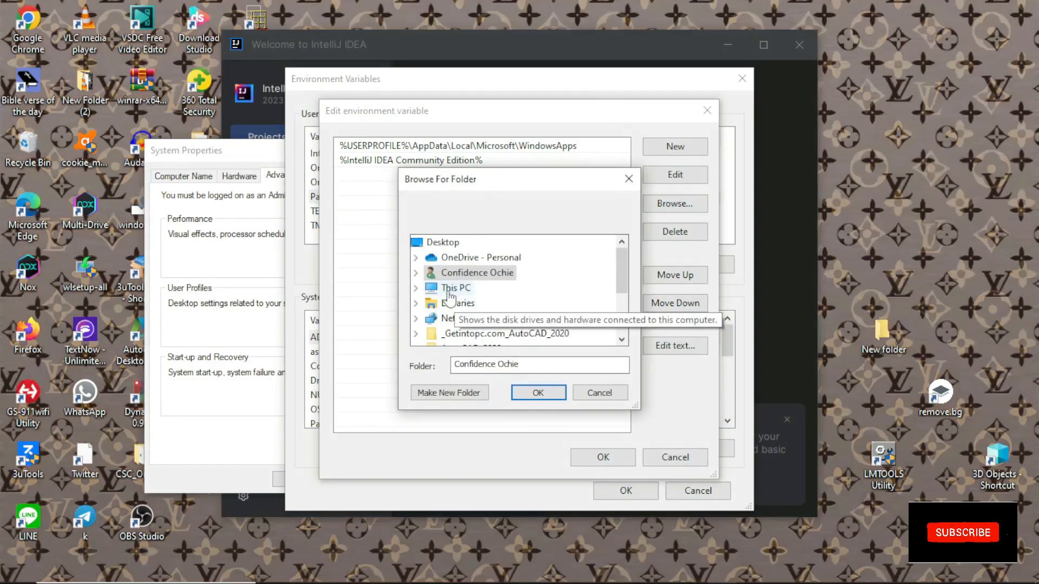
{"action": "scroll", "coordinate": [512, 290], "scroll_direction": "down", "scroll_amount": 1}
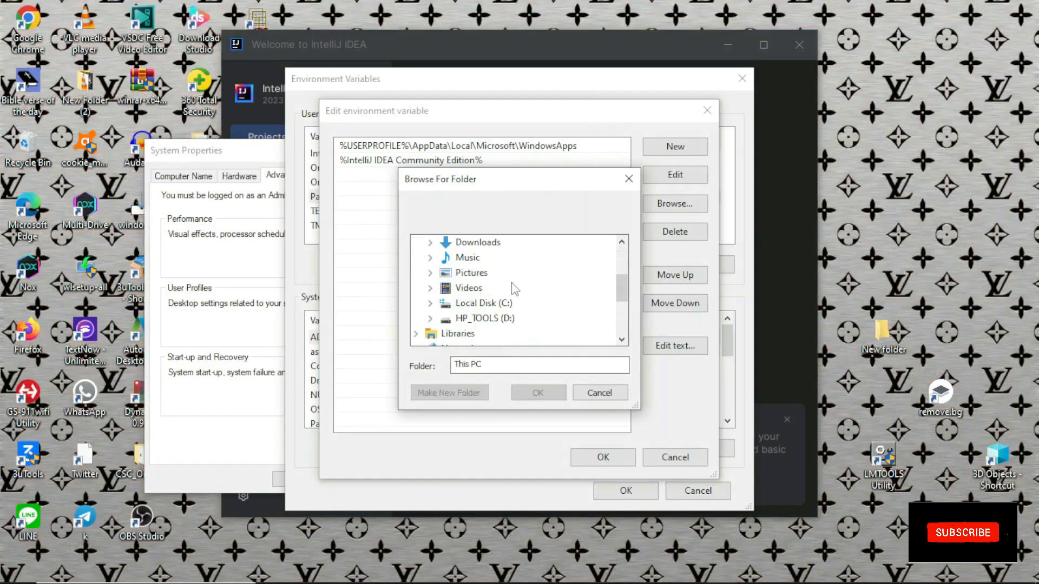
{"action": "left_click", "coordinate": [468, 304]}
{"action": "scroll", "coordinate": [483, 300], "scroll_direction": "down", "scroll_amount": 1}
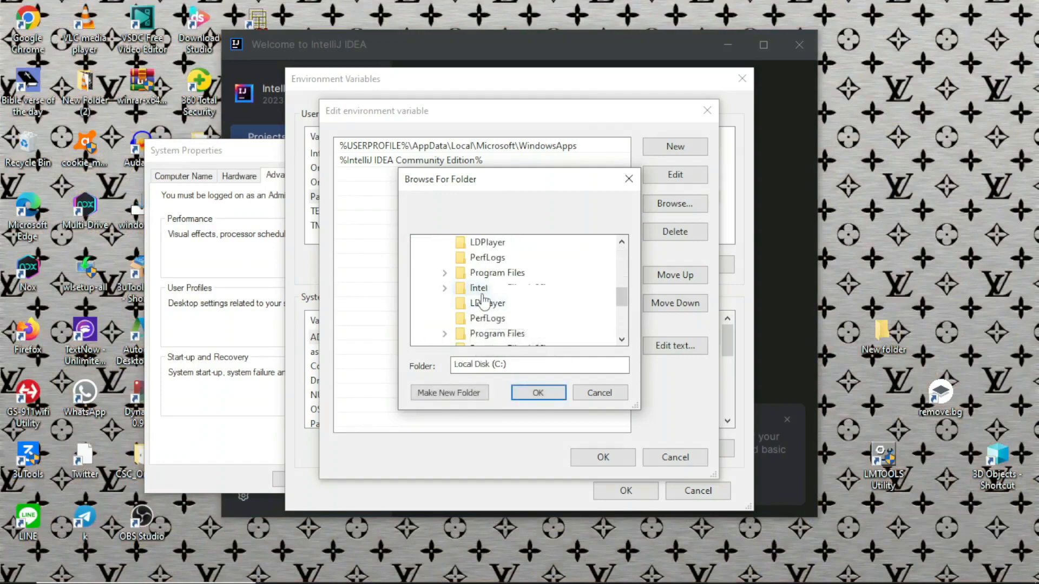
{"action": "left_click", "coordinate": [486, 274]}
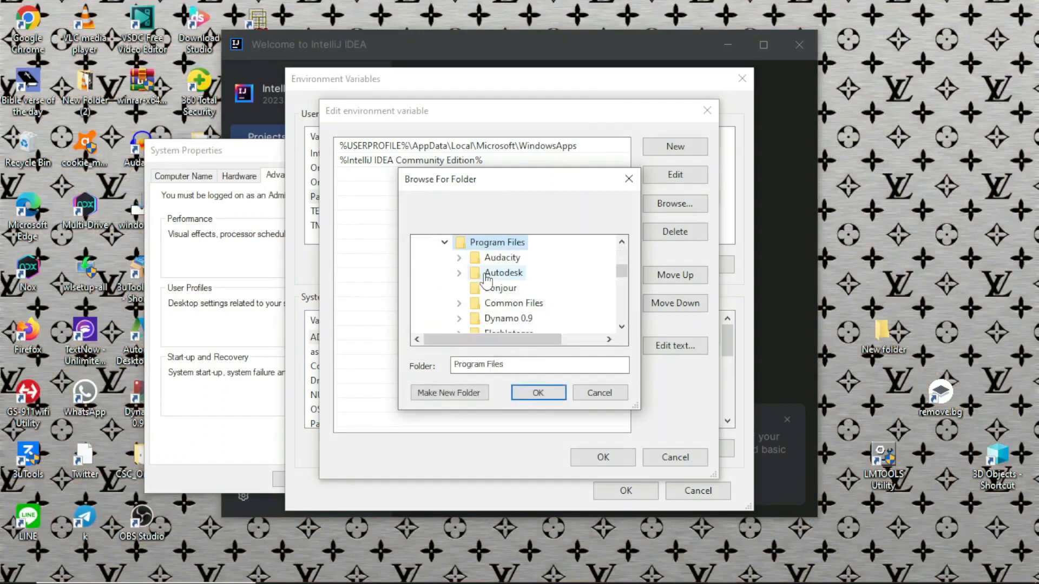
{"action": "scroll", "coordinate": [490, 281], "scroll_direction": "down", "scroll_amount": 3}
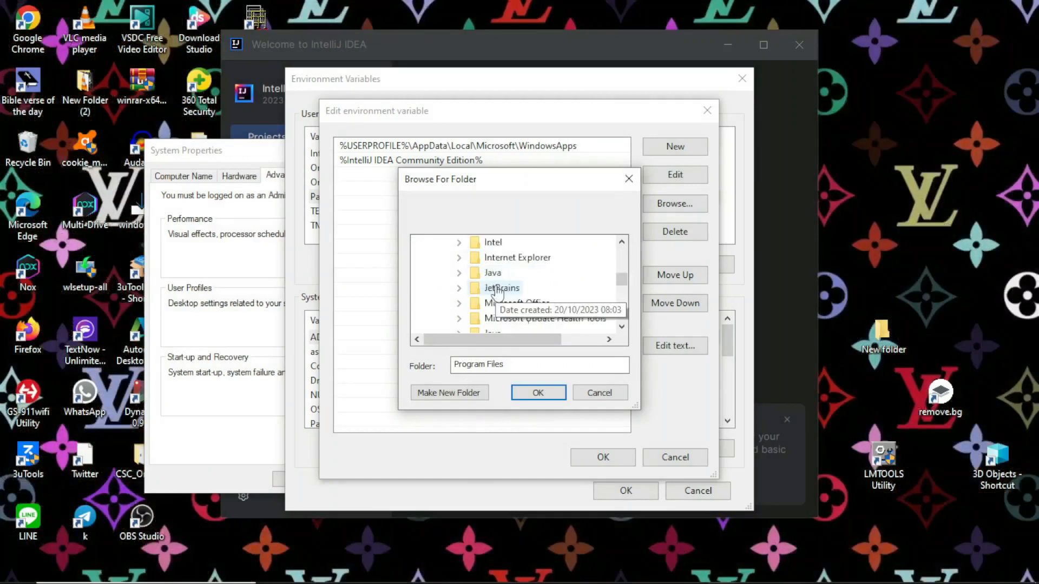
{"action": "left_click", "coordinate": [492, 273]}
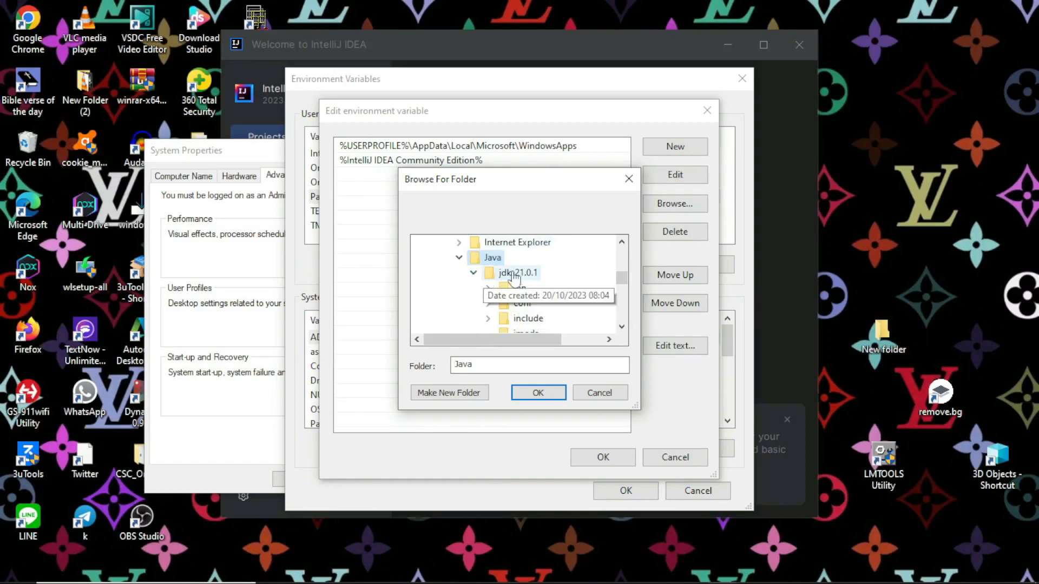
{"action": "left_click", "coordinate": [516, 289]}
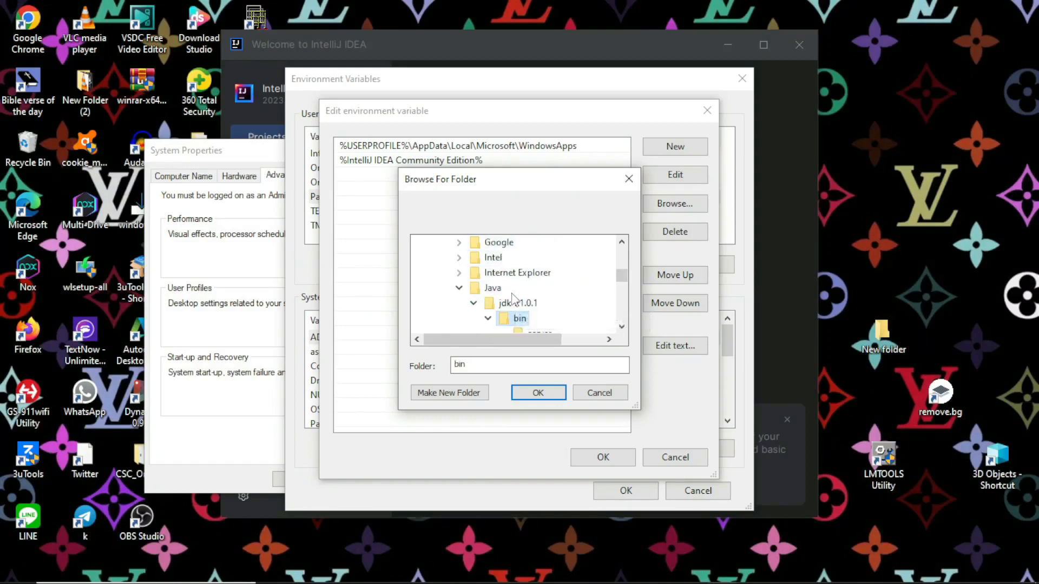
{"action": "left_click", "coordinate": [538, 394]}
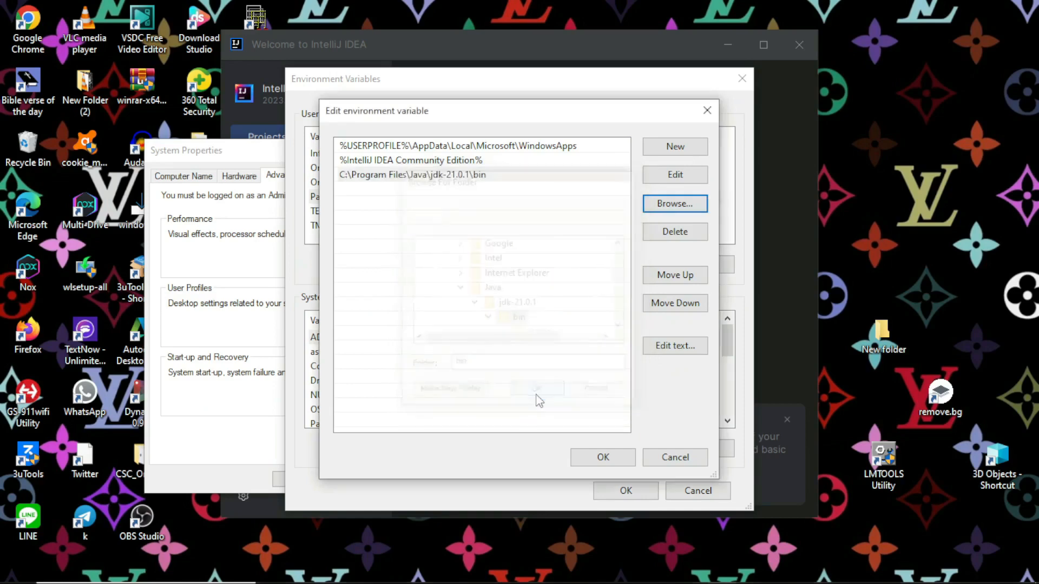
{"action": "left_click", "coordinate": [626, 464]}
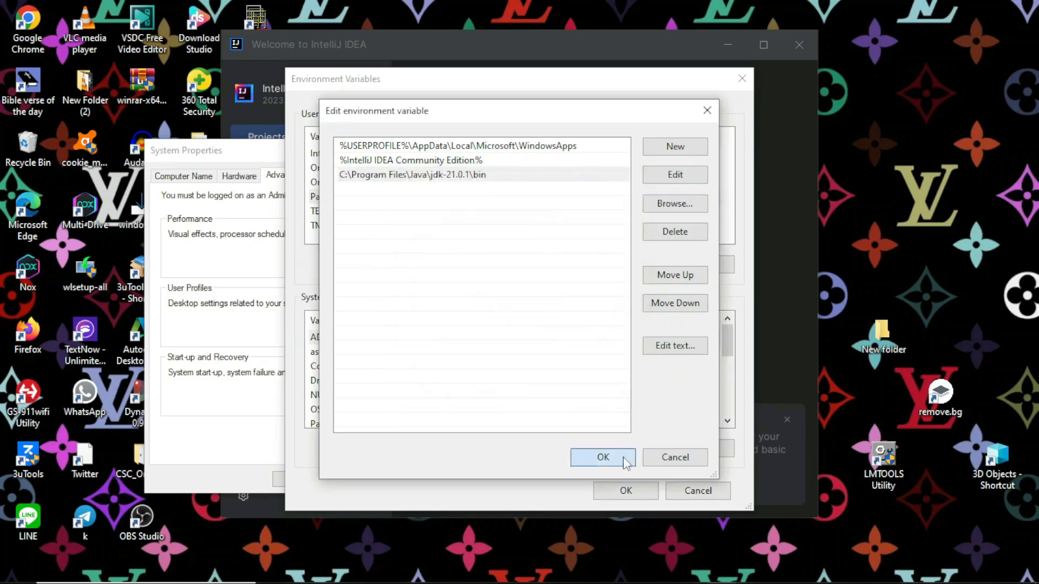
- Confirm the environment variable changes and close the System Properties dialog
{"action": "left_click", "coordinate": [643, 489]}
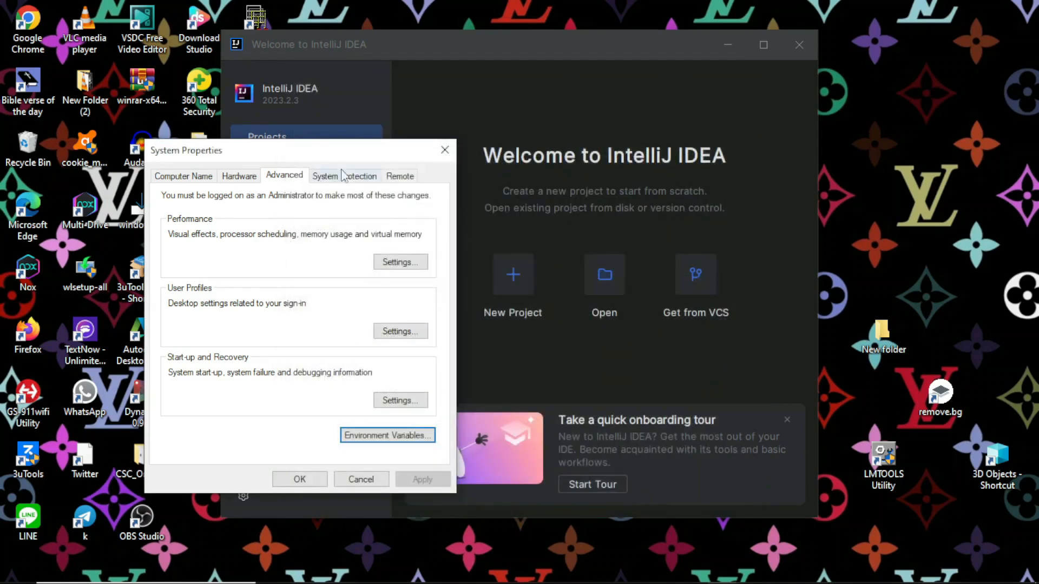
{"action": "left_click", "coordinate": [293, 486]}
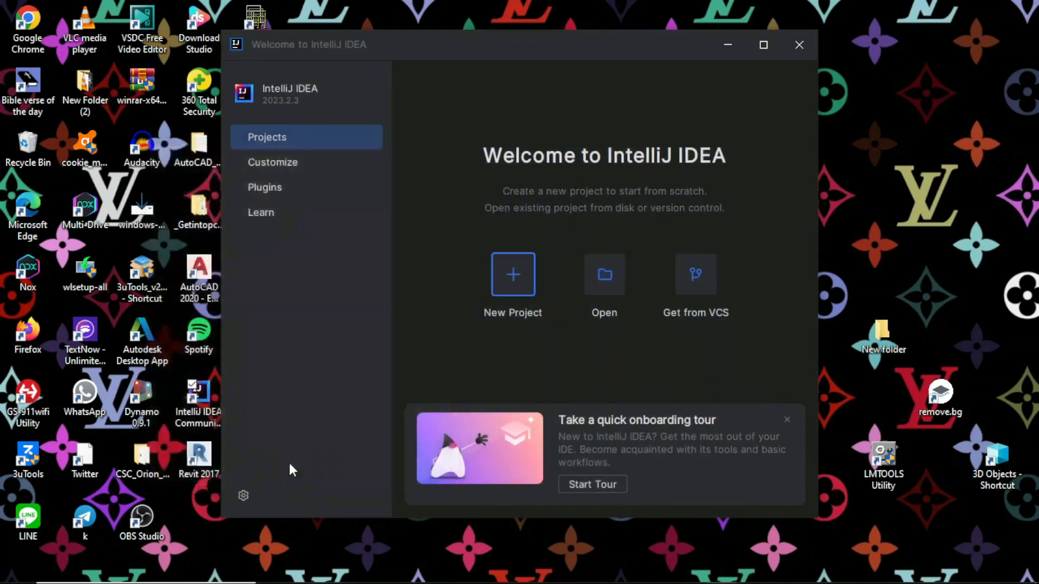
- Start Command Prompt from the recent Windows searches and run java --version to check the Java installation
{"action": "left_click", "coordinate": [161, 578]}
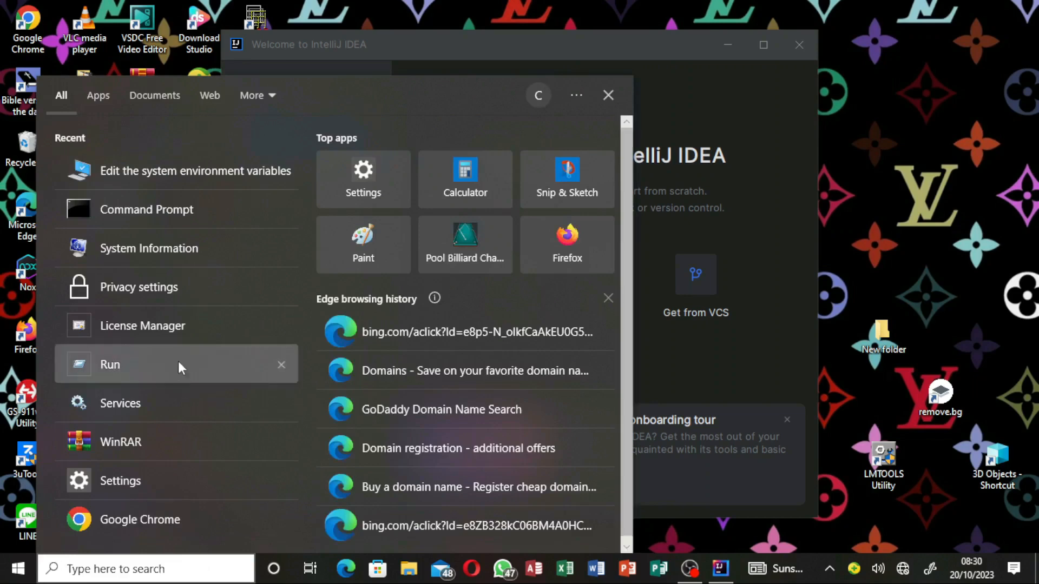
{"action": "left_click", "coordinate": [184, 215]}
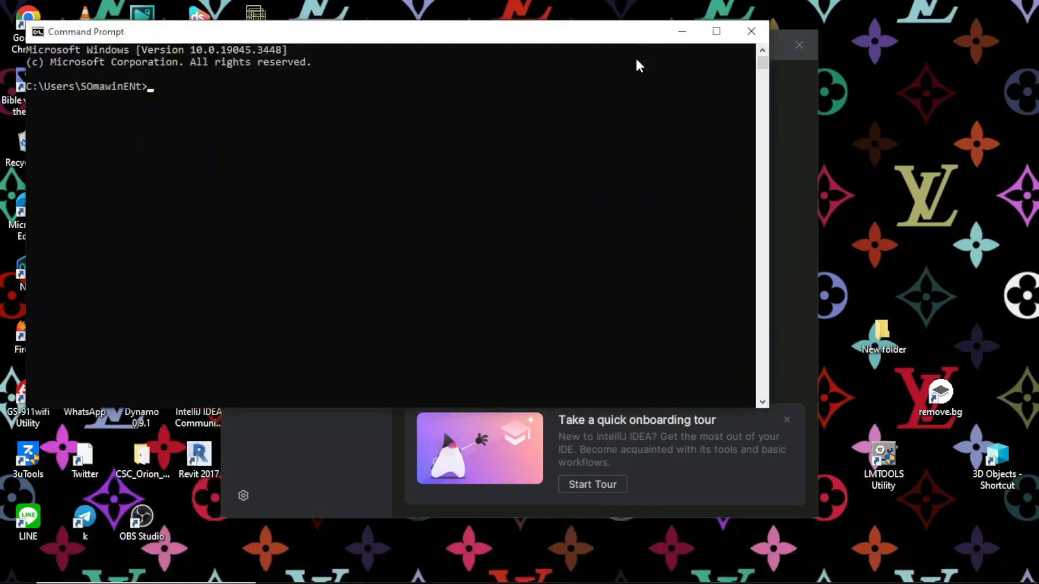
{"action": "left_click", "coordinate": [589, 147]}
{"action": "type", "text": "java --version"}
{"action": "key", "text": "Return"}
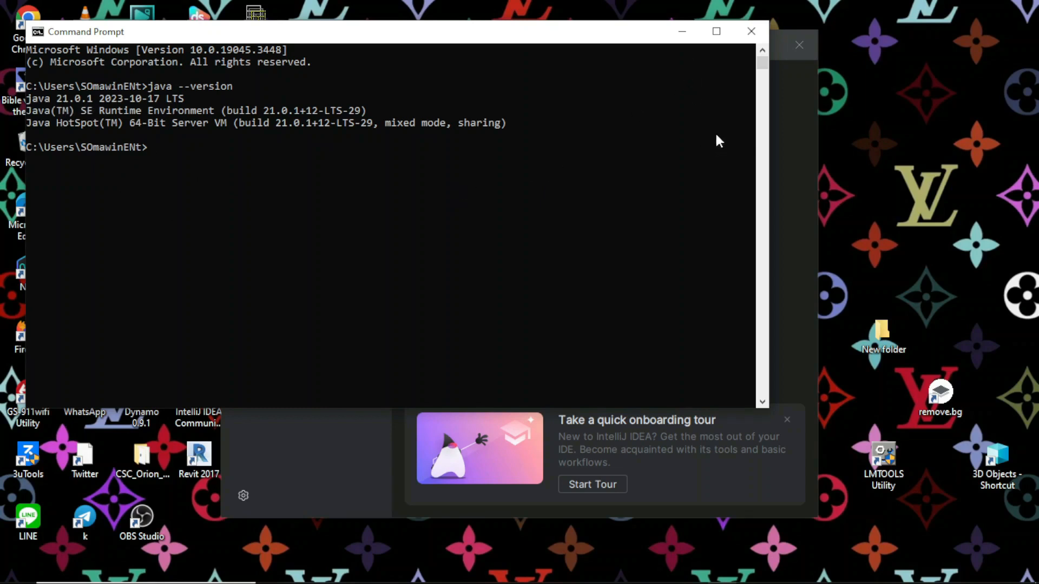
- Switch to the IntelliJ IDEA welcome window, maximize it, and start a new project
{"action": "left_click", "coordinate": [785, 101]}
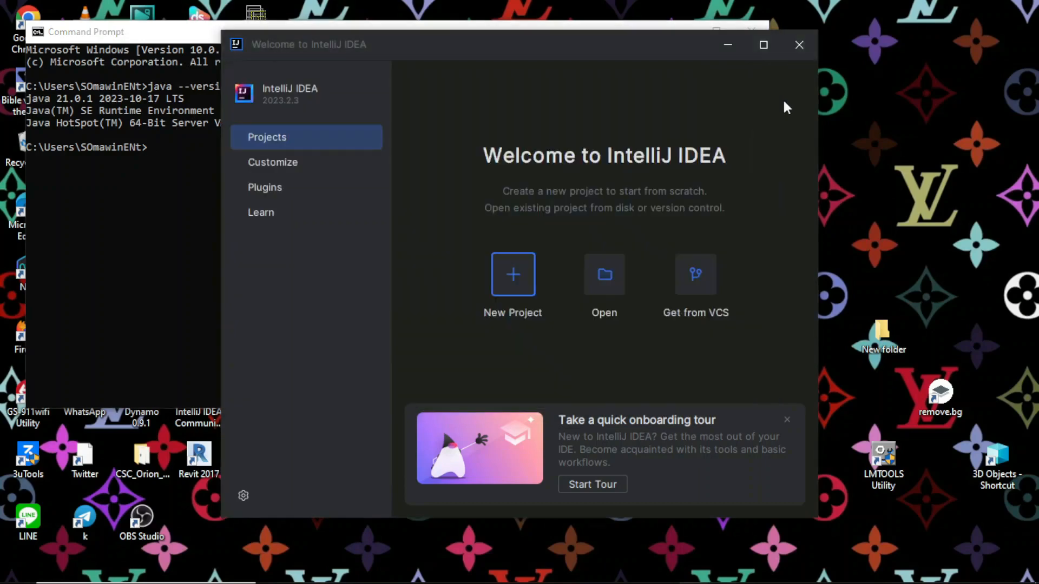
{"action": "left_click", "coordinate": [762, 45]}
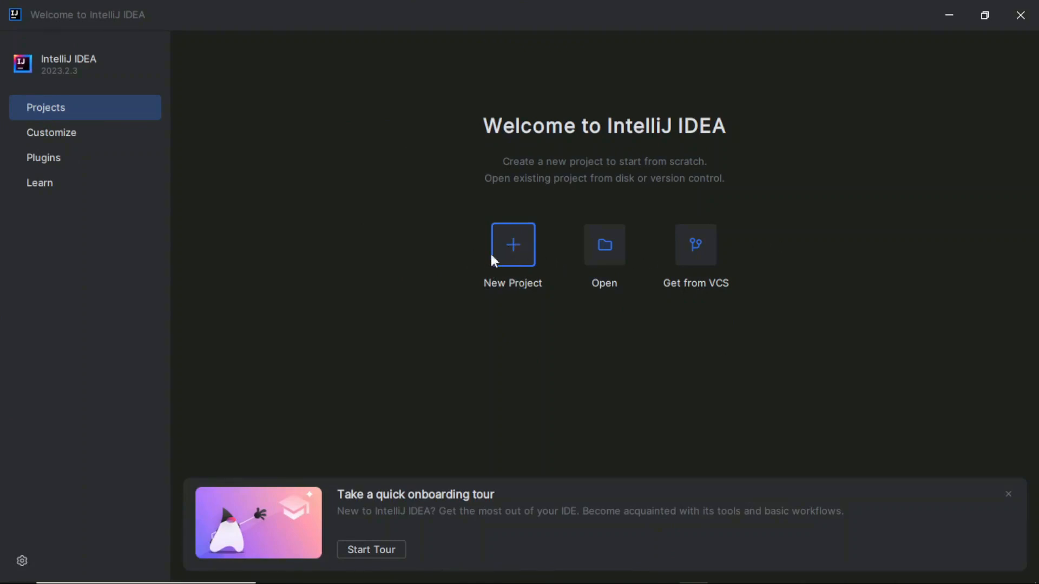
{"action": "left_click", "coordinate": [524, 258]}
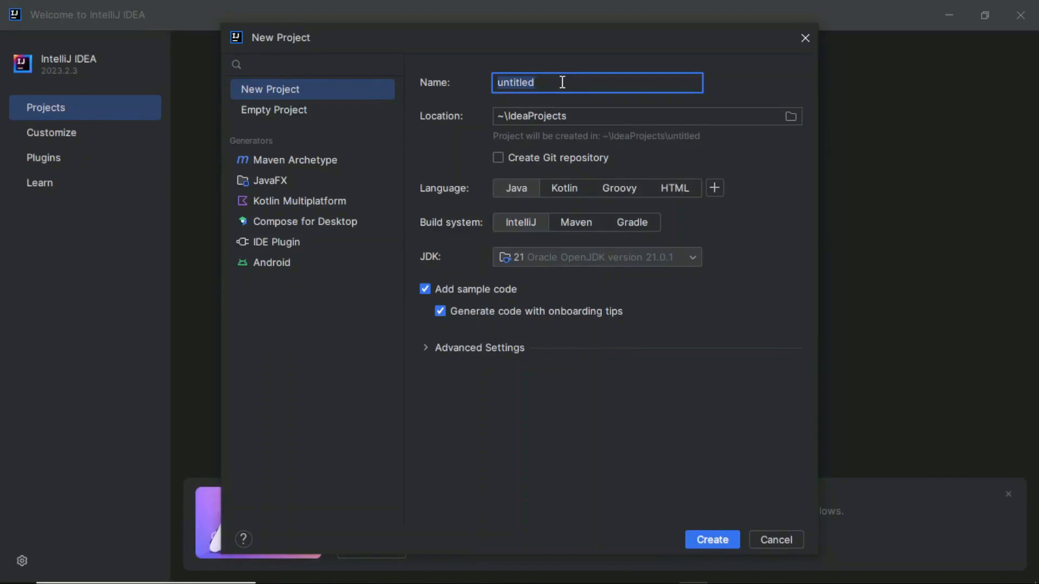
- Enter Iocode Tutoring as the name of the new Java project
{"action": "type", "text": "Tu"}
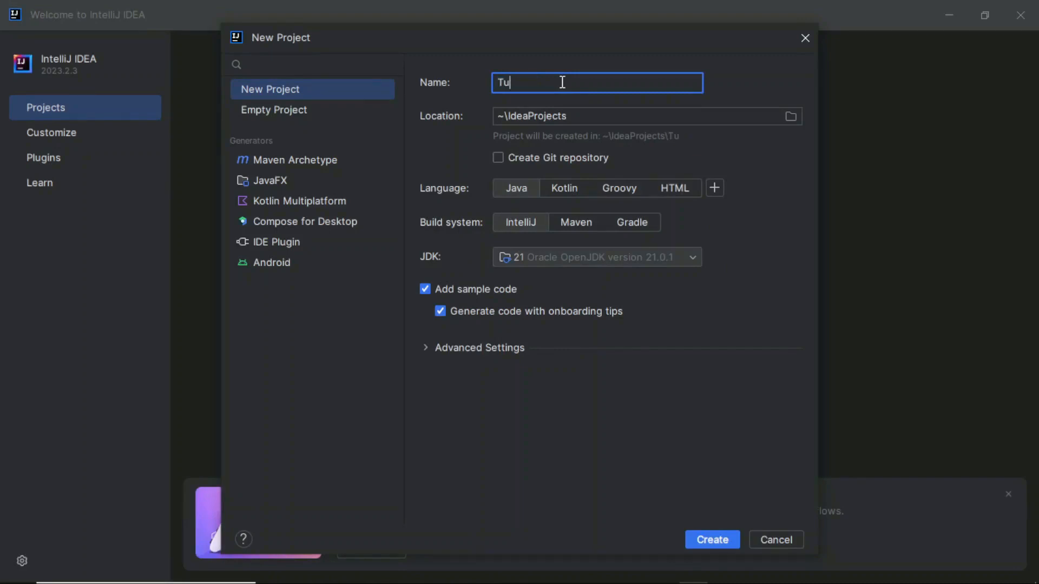
{"action": "type", "text": "tor"}
{"action": "key", "text": "BackSpace"}
{"action": "key", "text": "BackSpace"}
{"action": "key", "text": "BackSpace"}
{"action": "type", "text": "lo"}
{"action": "key", "text": "BackSpace"}
{"action": "key", "text": "BackSpace"}
{"action": "key", "text": "BackSpace"}
{"action": "type", "text": "locodo Tutoring"}
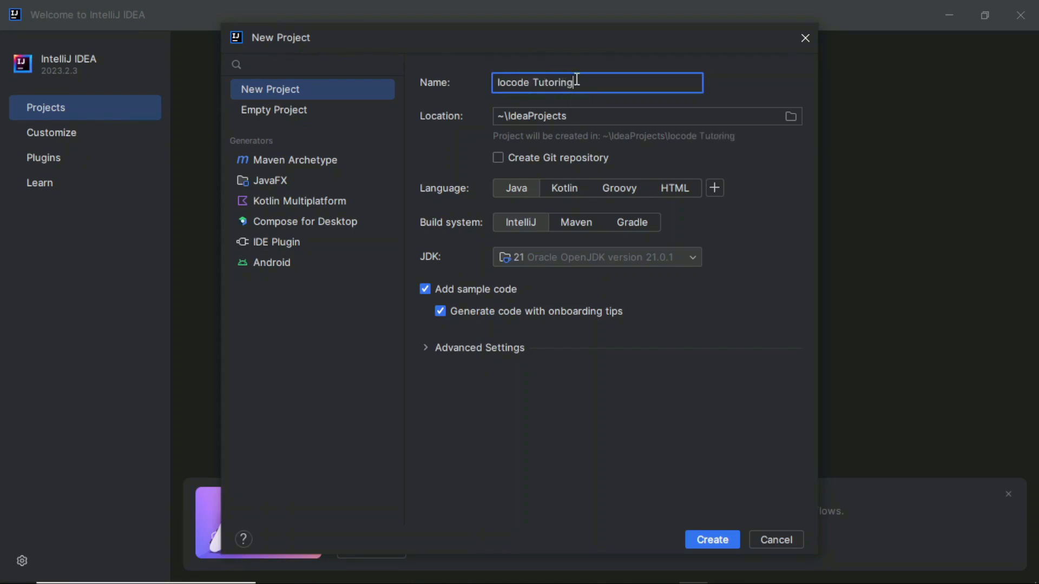
{"action": "double_click", "coordinate": [577, 80]}
{"action": "left_click", "coordinate": [571, 82]}
- Create an empty project named Iocode Java Tutoring in the default IdeaProjects location
{"action": "left_click", "coordinate": [298, 111]}
{"action": "left_click", "coordinate": [630, 109]}
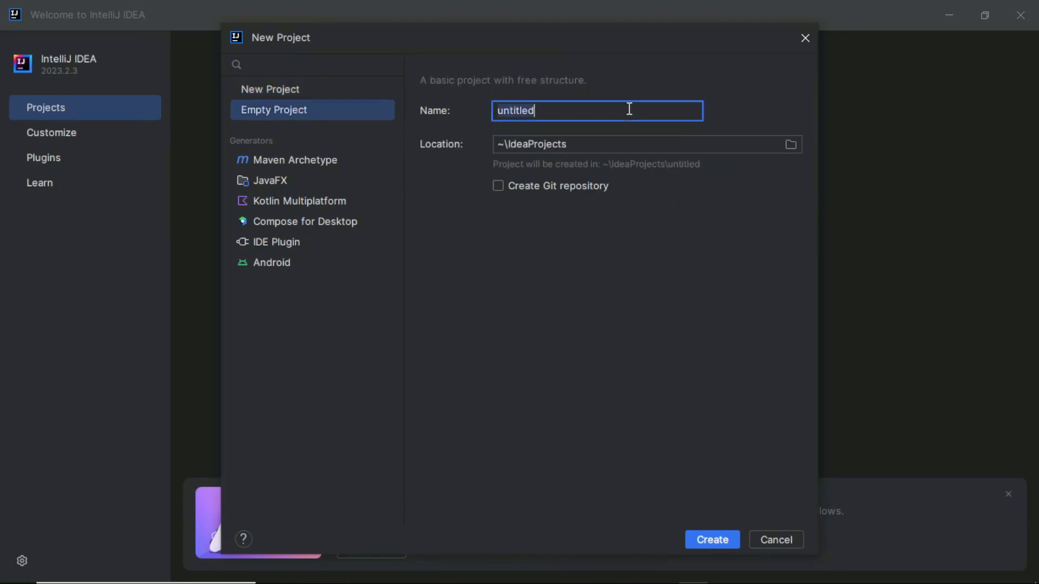
{"action": "type", "text": "lo"}
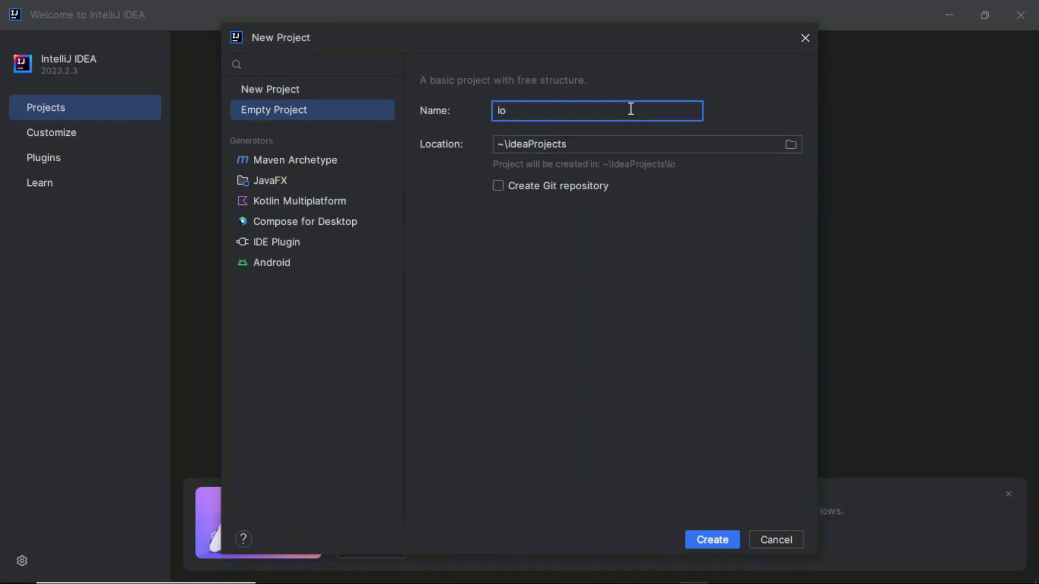
{"action": "type", "text": "code Java Tu"}
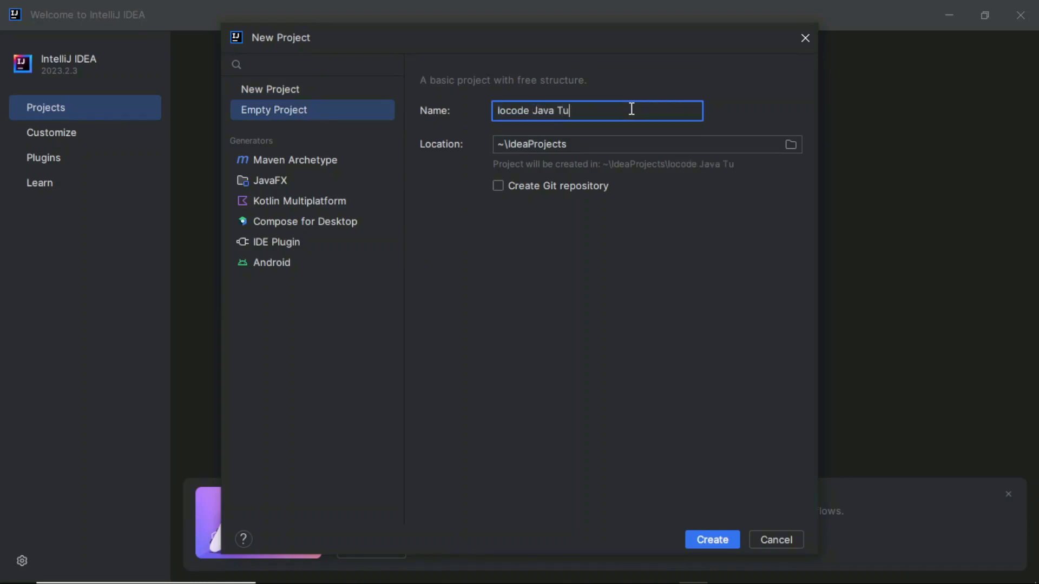
{"action": "type", "text": "toring"}
{"action": "left_click", "coordinate": [722, 540]}
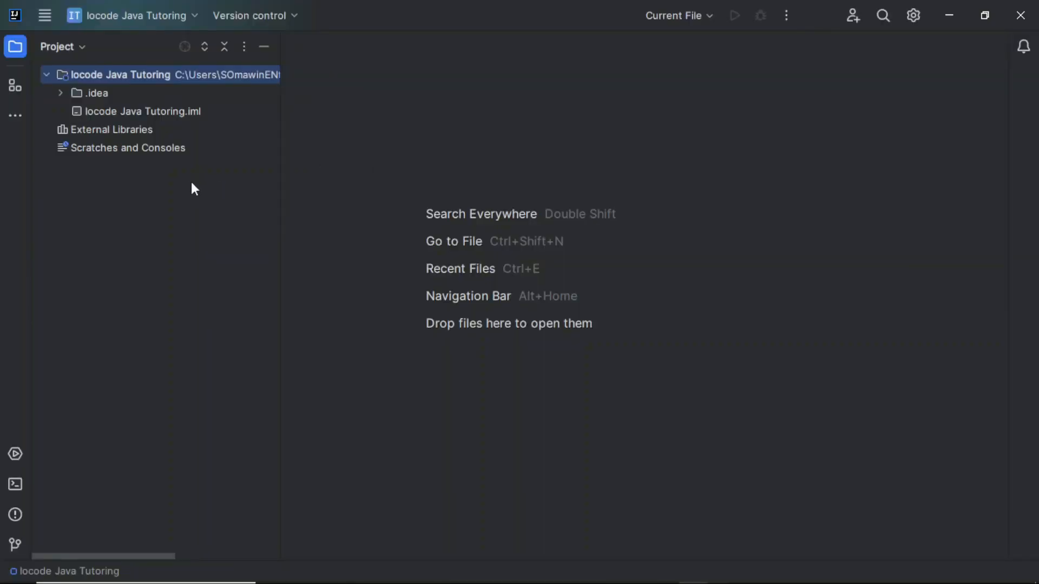
- Add a new directory named src to the project root
{"action": "right_click", "coordinate": [123, 78]}
{"action": "mouse_move", "coordinate": [209, 64]}
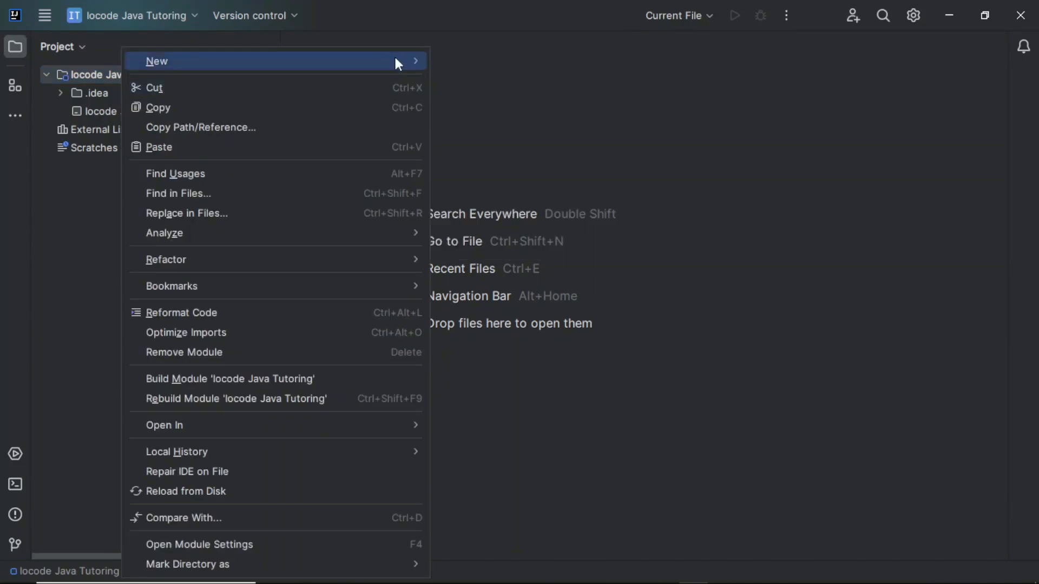
{"action": "left_click", "coordinate": [459, 157]}
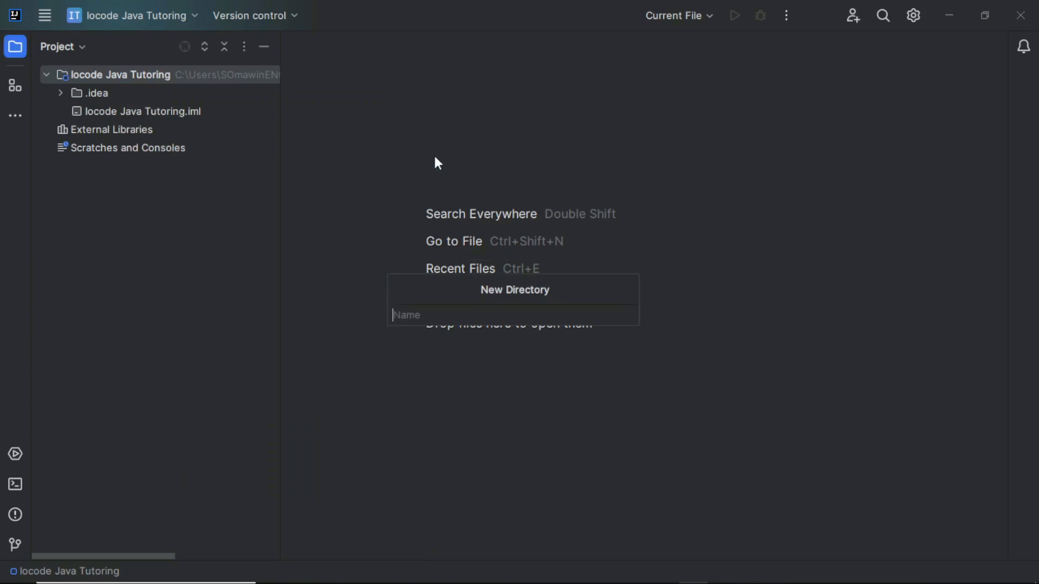
{"action": "type", "text": "src"}
{"action": "key", "text": "Return"}
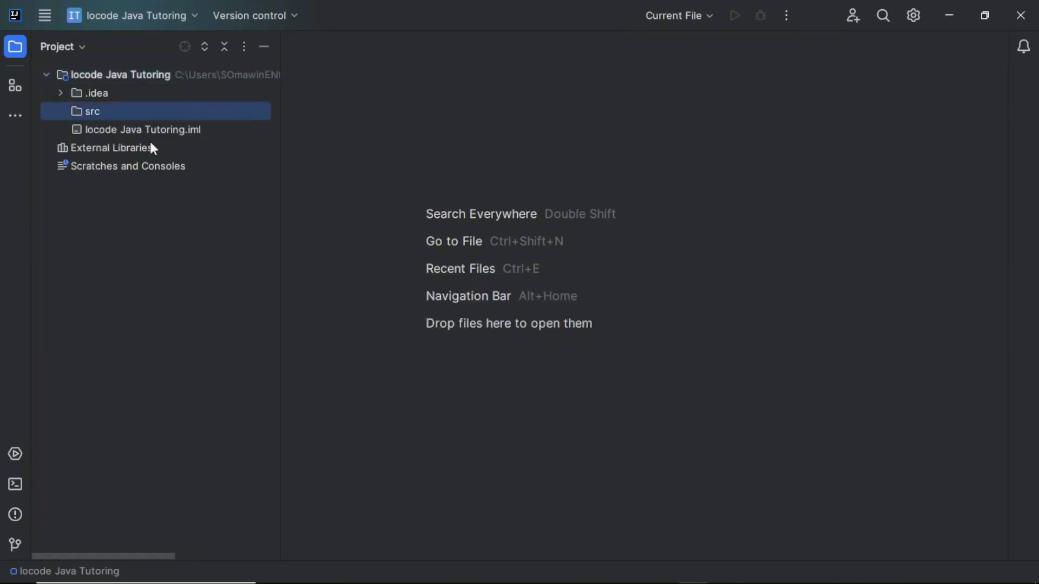
- Create a new file named HelloWorld.java inside the src directory
{"action": "right_click", "coordinate": [183, 110]}
{"action": "mouse_move", "coordinate": [213, 115]}
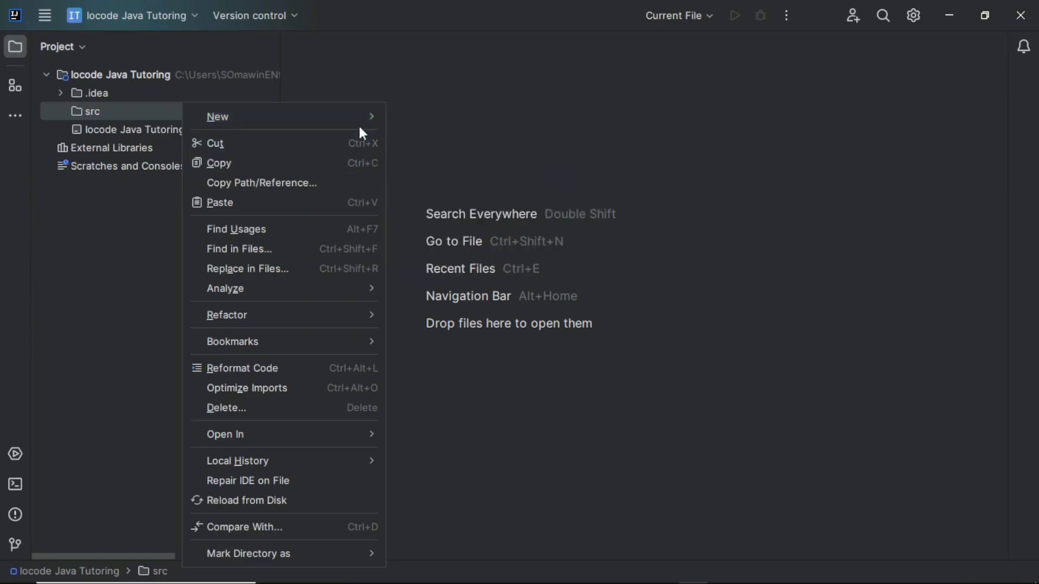
{"action": "mouse_move", "coordinate": [362, 122]}
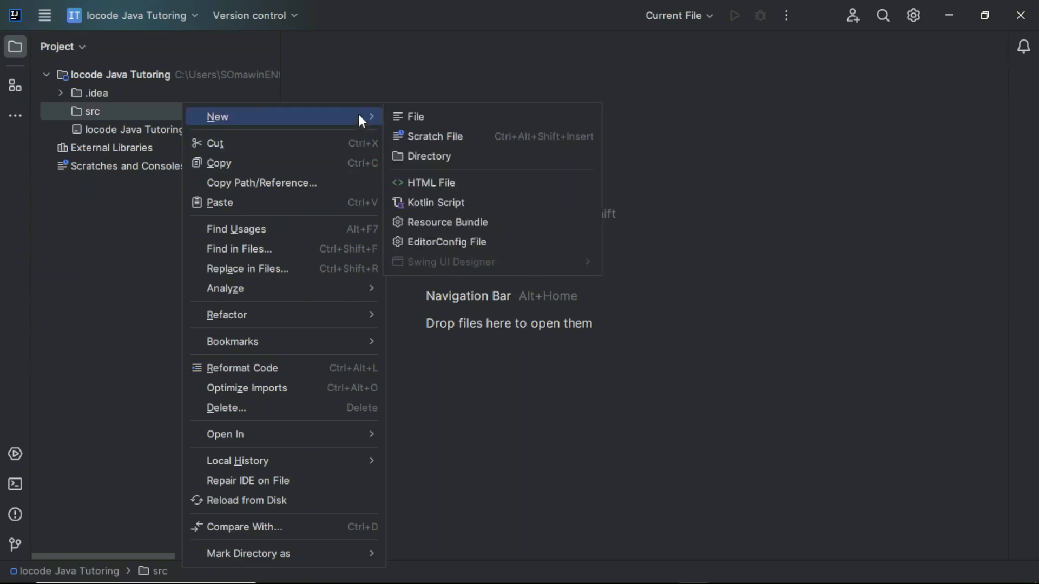
{"action": "left_click", "coordinate": [439, 121]}
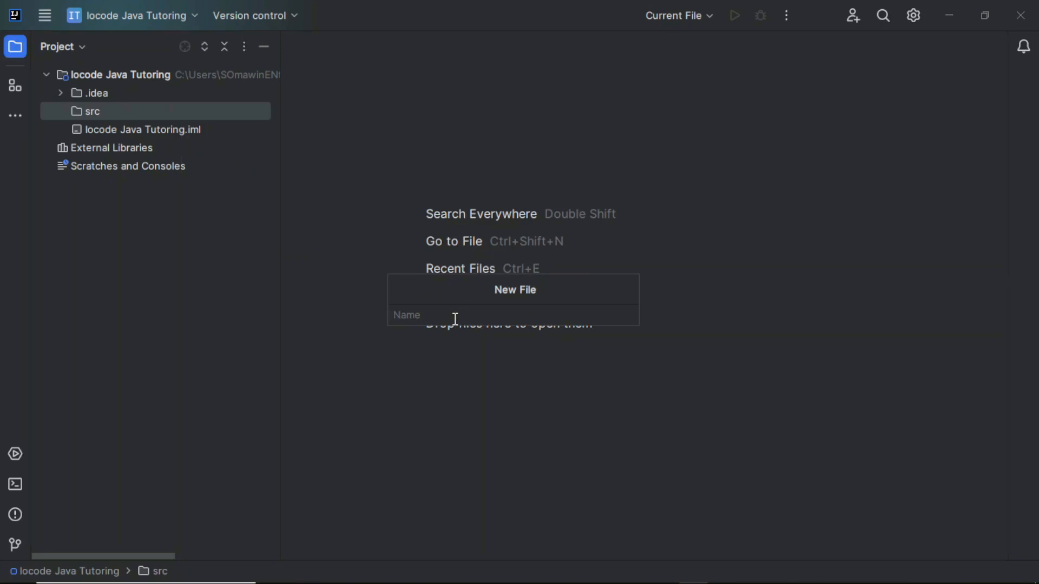
{"action": "type", "text": "HelloWor"}
{"action": "type", "text": "ld.j"}
{"action": "type", "text": "s"}
{"action": "type", "text": "ve"}
{"action": "key", "text": "BackSpace"}
{"action": "type", "text": "a"}
{"action": "key", "text": "Return"}
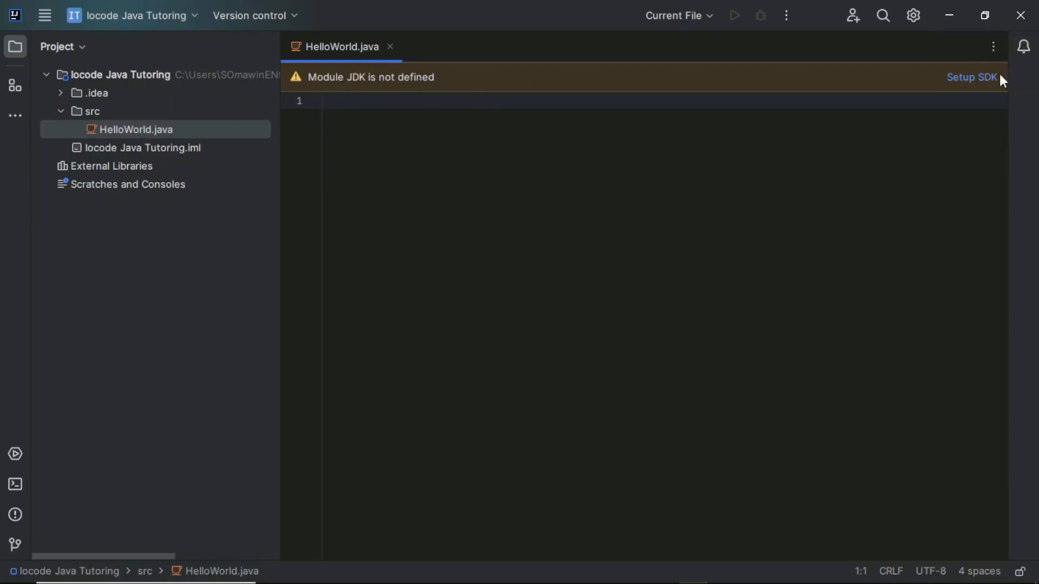
- Set the module's SDK to 21, Oracle OpenJDK version 21.0.1
{"action": "left_click", "coordinate": [989, 85]}
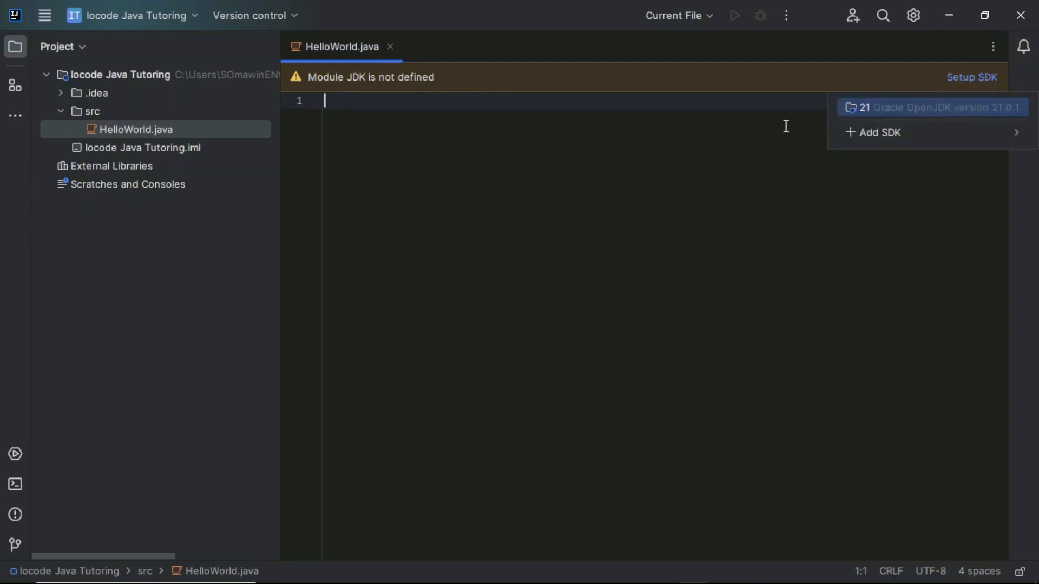
{"action": "left_click", "coordinate": [889, 110]}
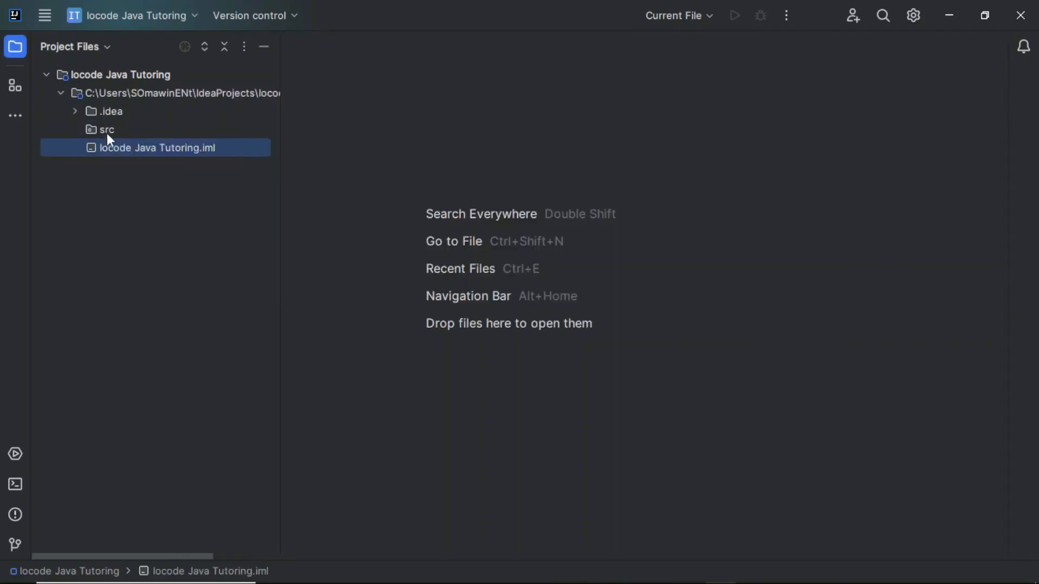
- Create a new Java class named HelloWorld in the project's root folder
{"action": "left_click", "coordinate": [145, 99]}
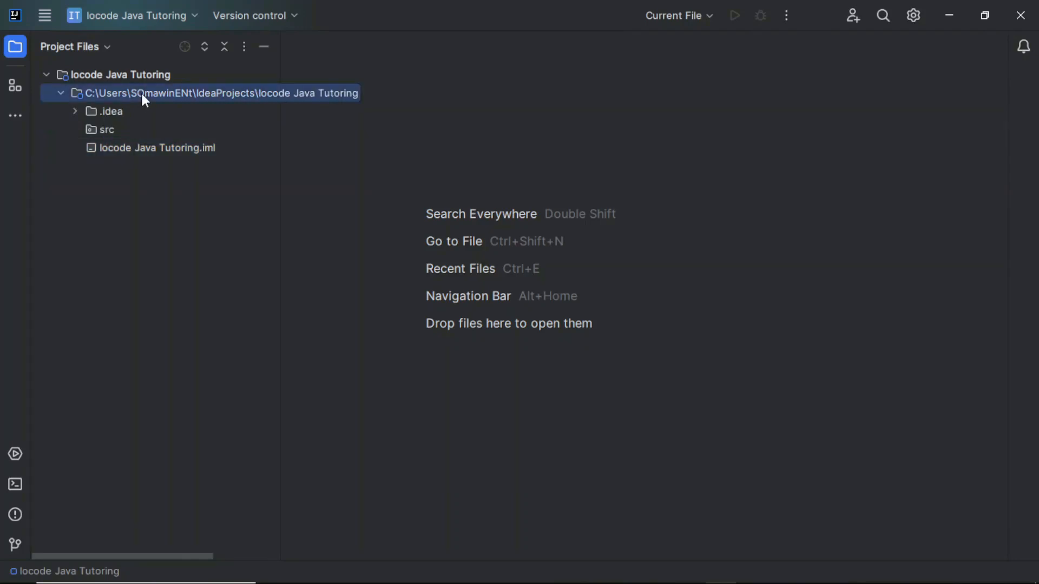
{"action": "right_click", "coordinate": [142, 94]}
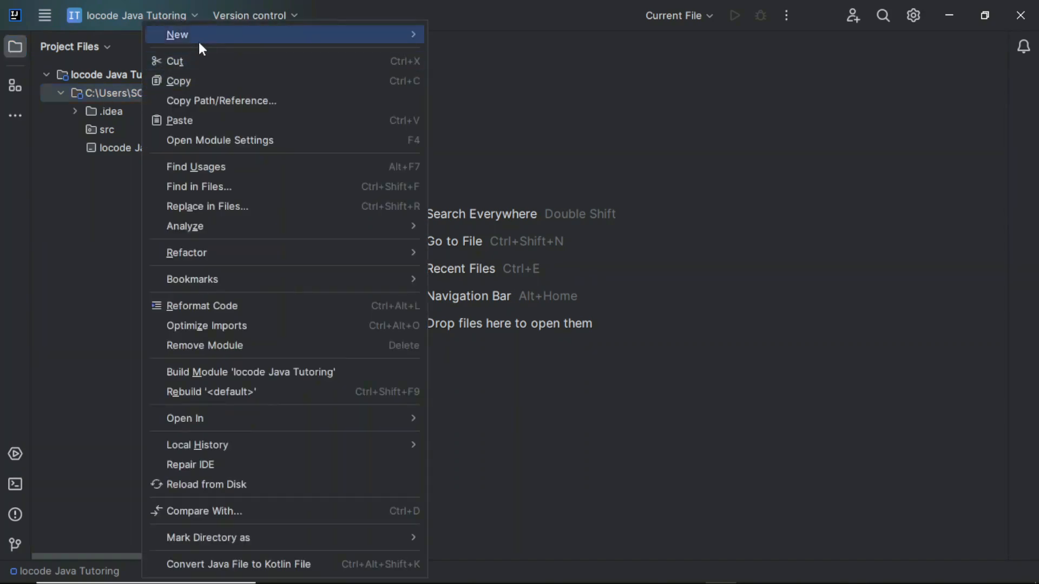
{"action": "mouse_move", "coordinate": [200, 40]}
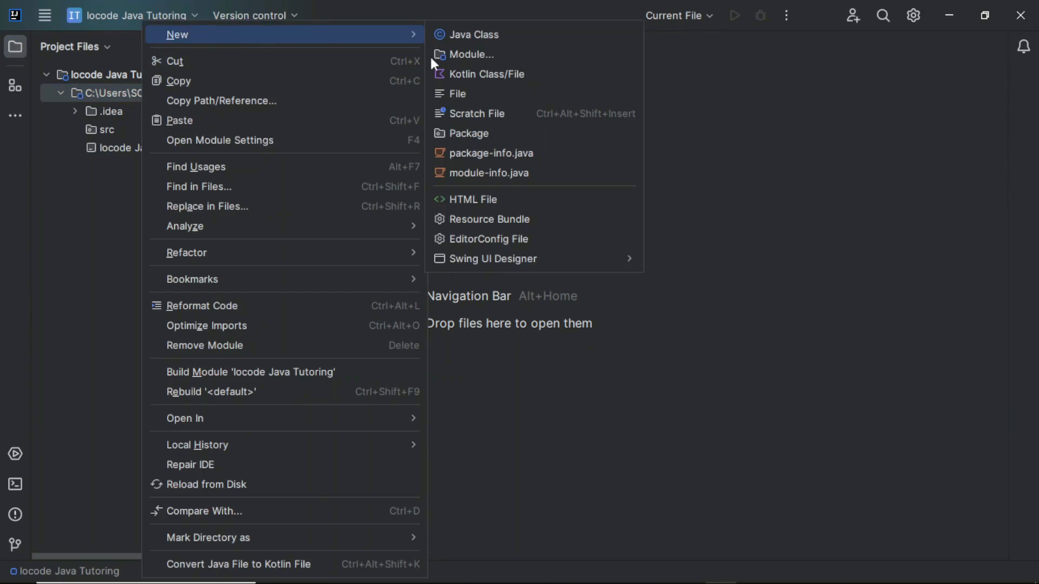
{"action": "left_click", "coordinate": [484, 34]}
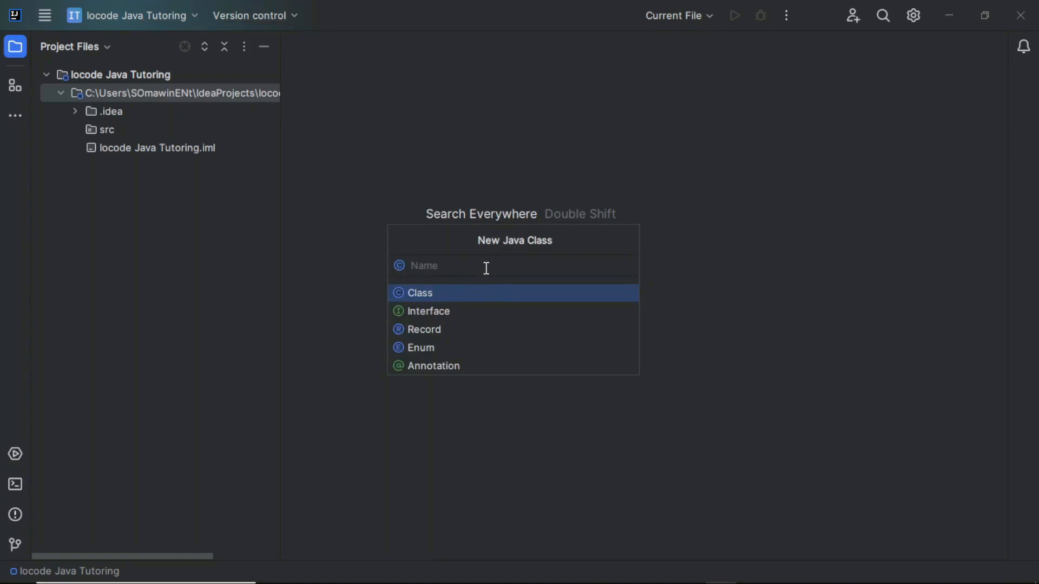
{"action": "type", "text": "HellowW"}
{"action": "key", "text": "BackSpace"}
{"action": "key", "text": "BackSpace"}
{"action": "type", "text": "World"}
{"action": "left_click", "coordinate": [486, 291]}
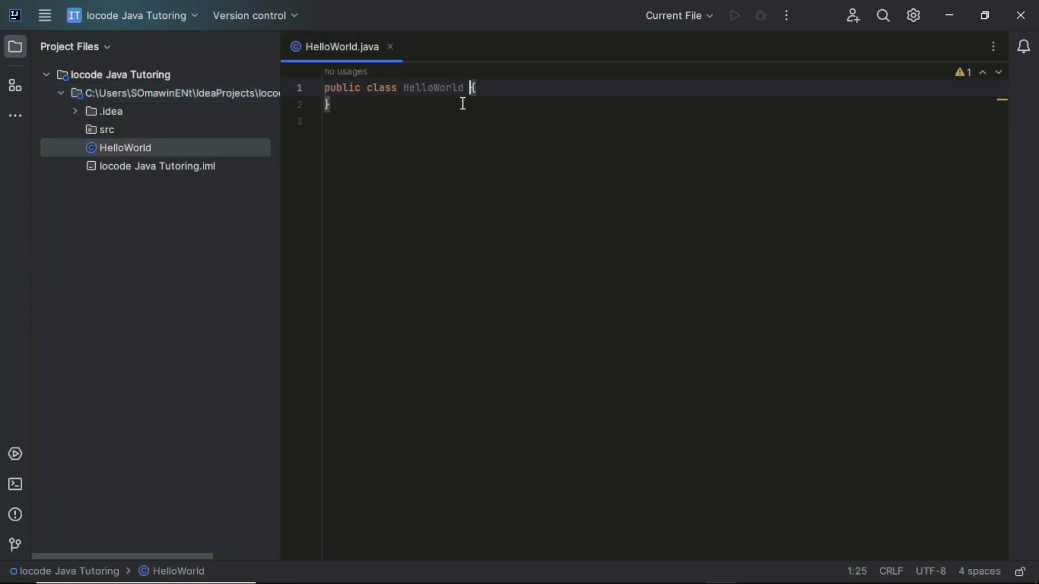
- Start a public static void method named main on a new line inside the HelloWorld class
{"action": "left_click", "coordinate": [503, 92]}
{"action": "key", "text": "Return"}
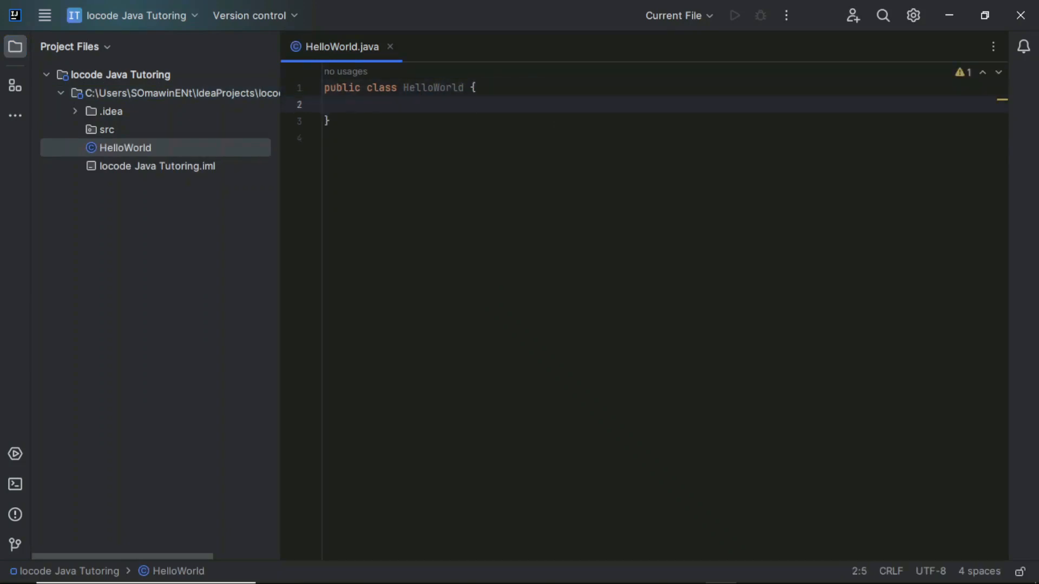
{"action": "type", "text": "pu"}
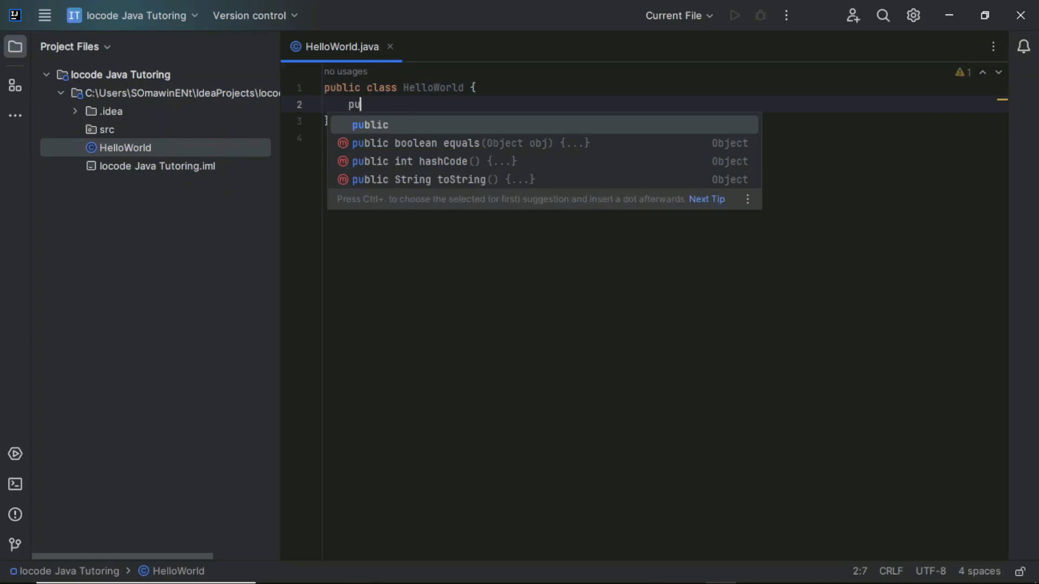
{"action": "key", "text": "Return"}
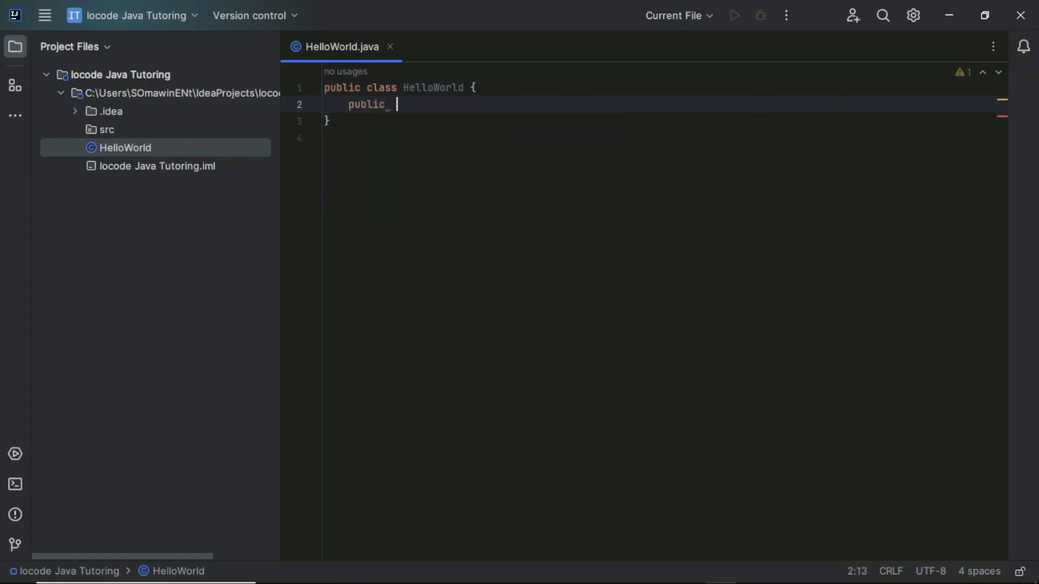
{"action": "type", "text": "static v"}
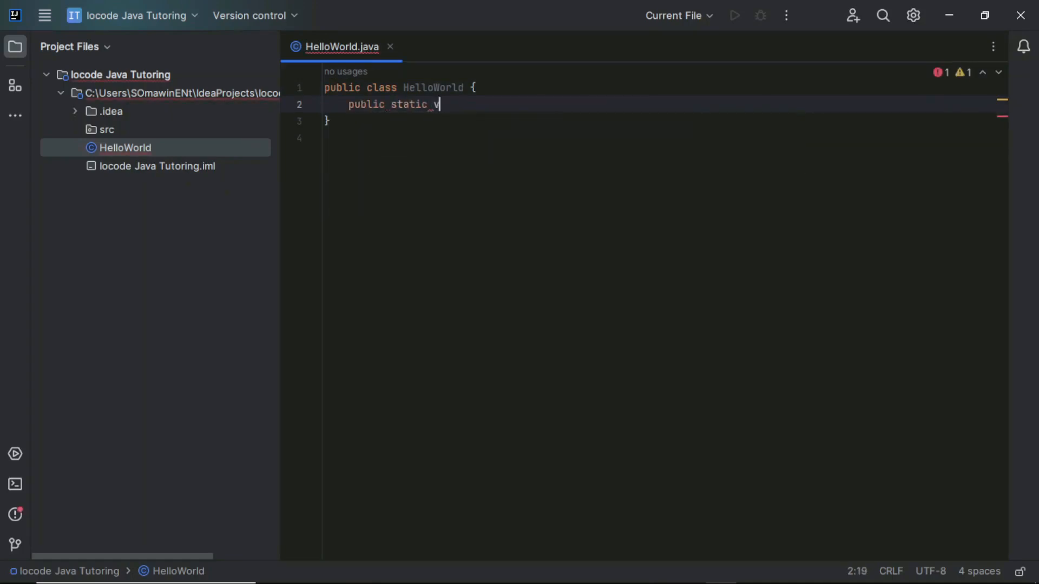
{"action": "type", "text": "oid main("}
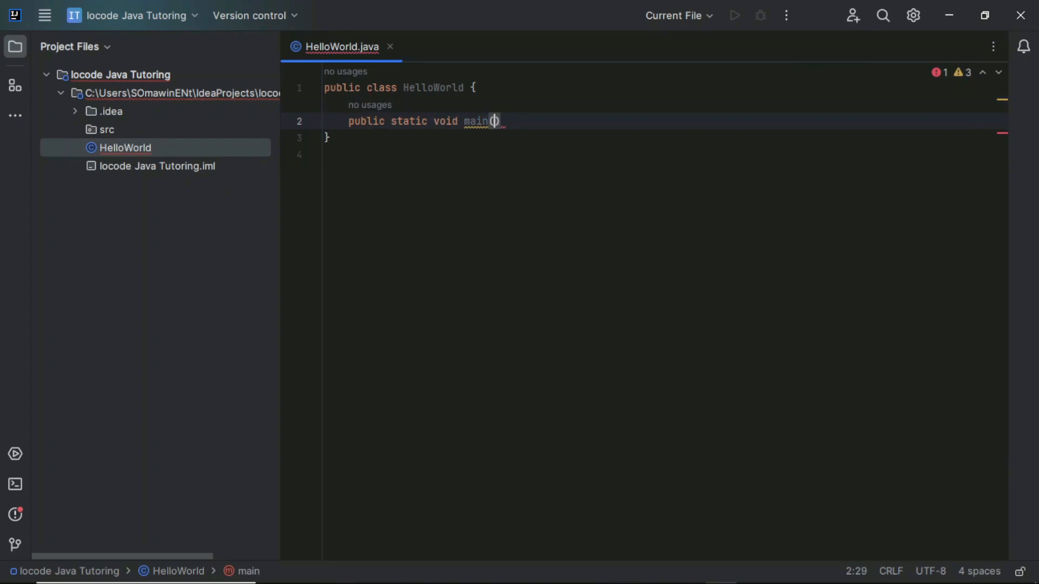
{"action": "type", "text": "Strin"}
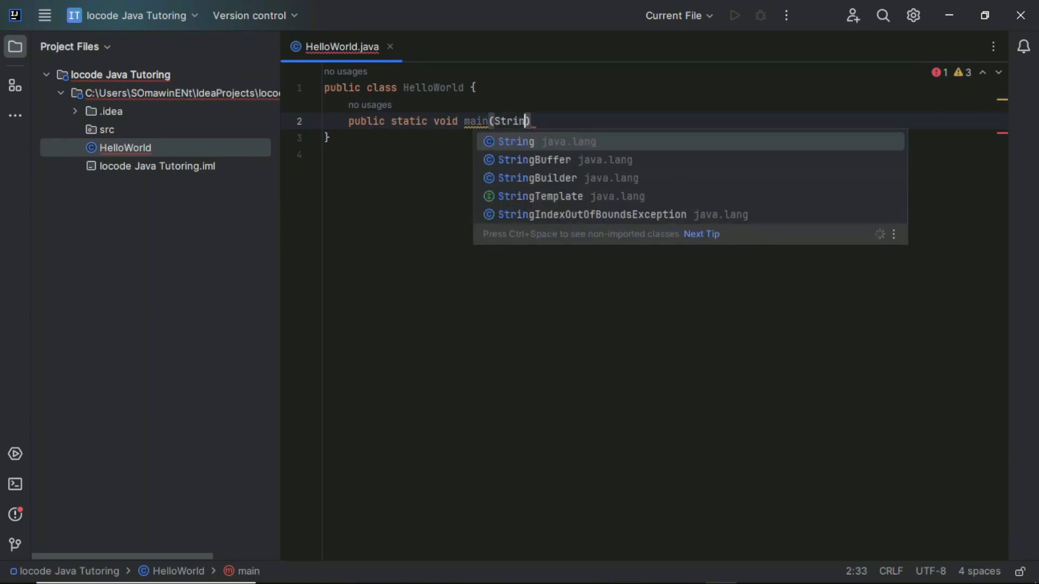
{"action": "type", "text": "g ["}
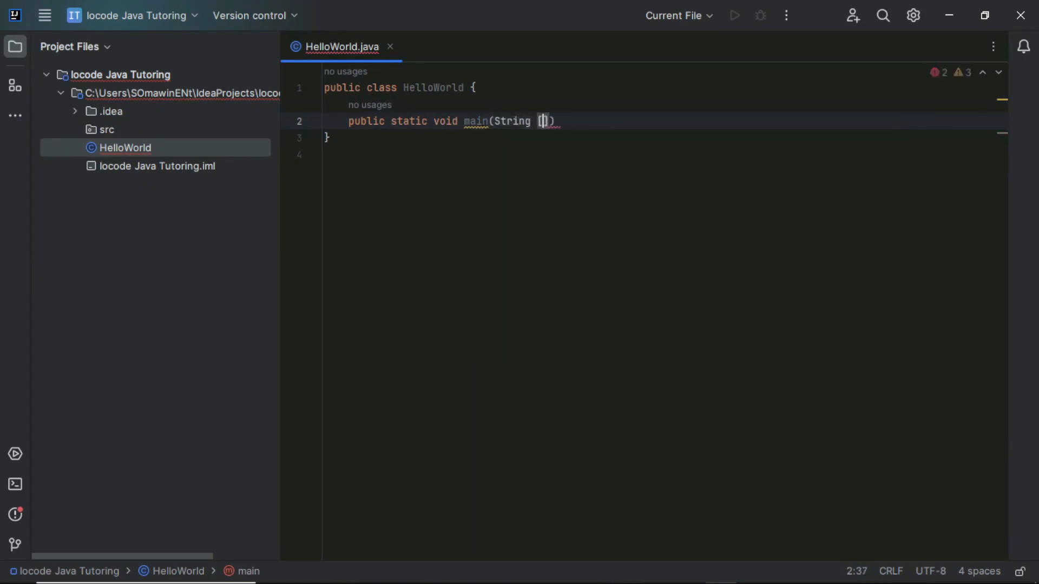
- Give the main method the parameter String[] args and add its curly-brace body with an empty line inside
{"action": "key", "text": "BackSpace"}
{"action": "key", "text": "BackSpace"}
{"action": "type", "text": "[] "}
{"action": "type", "text": "args"}
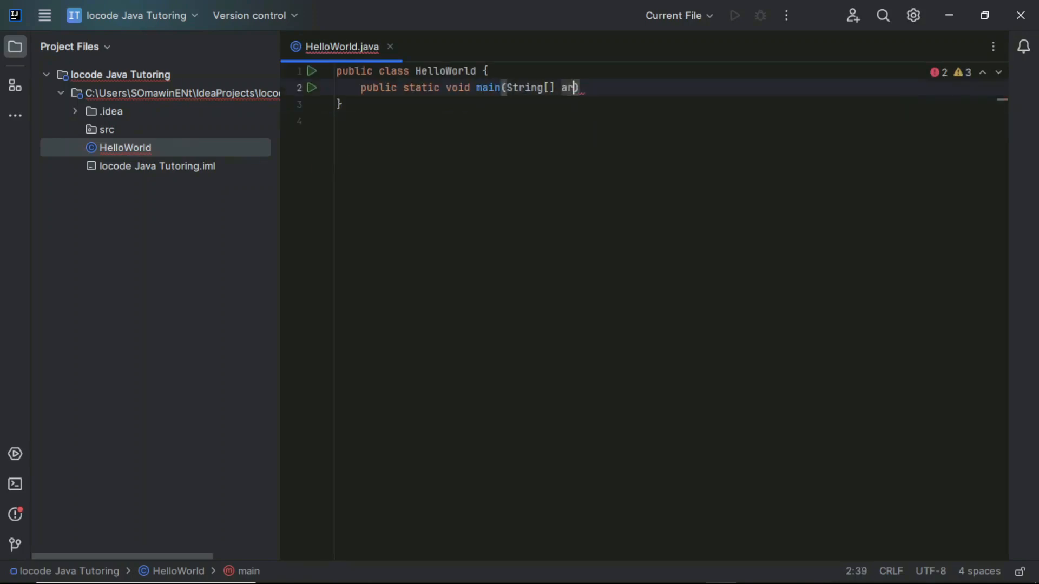
{"action": "key", "text": "Right"}
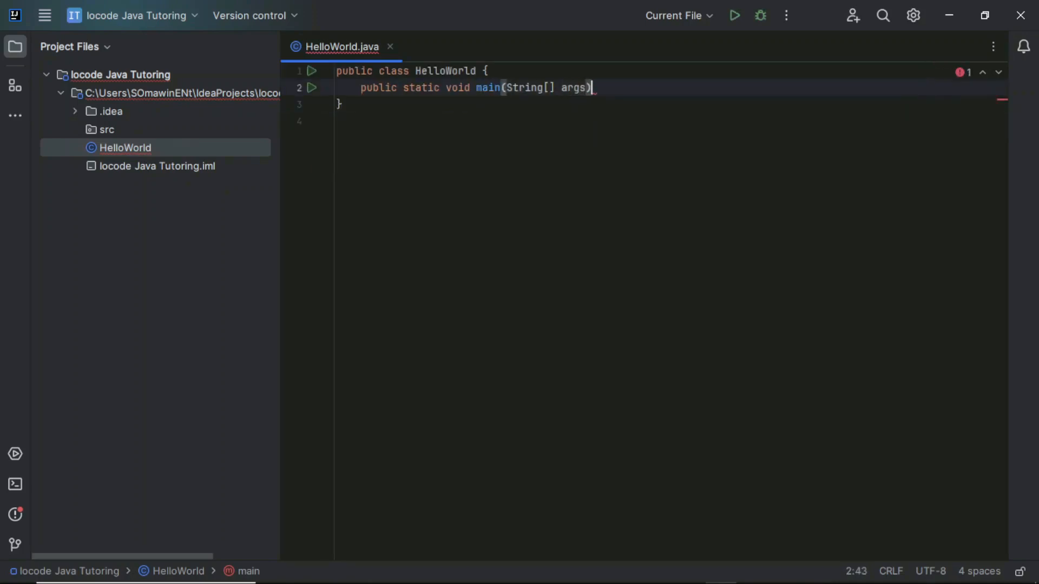
{"action": "type", "text": "{"}
{"action": "key", "text": "Return"}
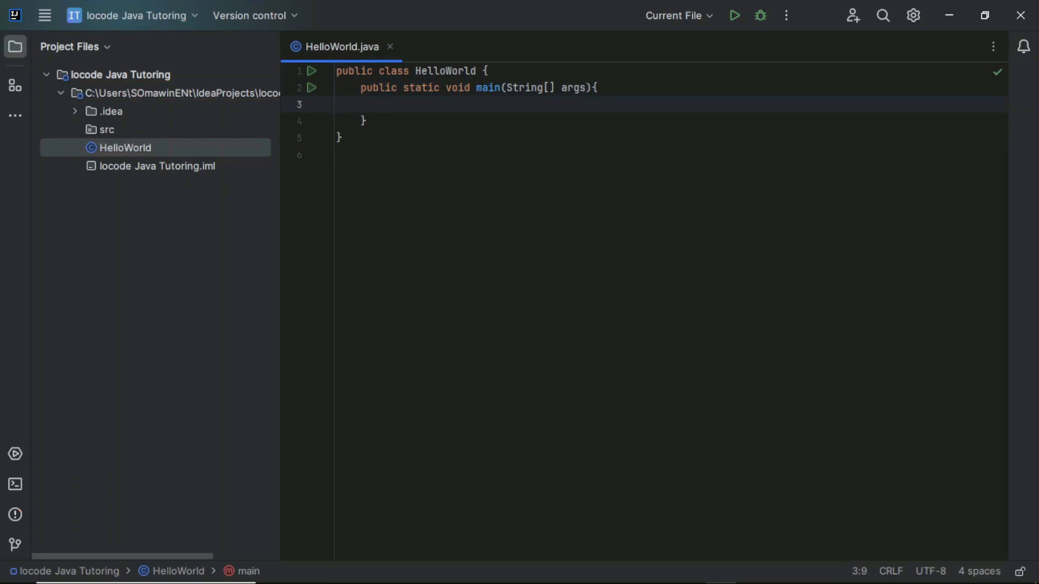
- Add a System.out.println() call inside the main method's body
{"action": "type", "text": "System"}
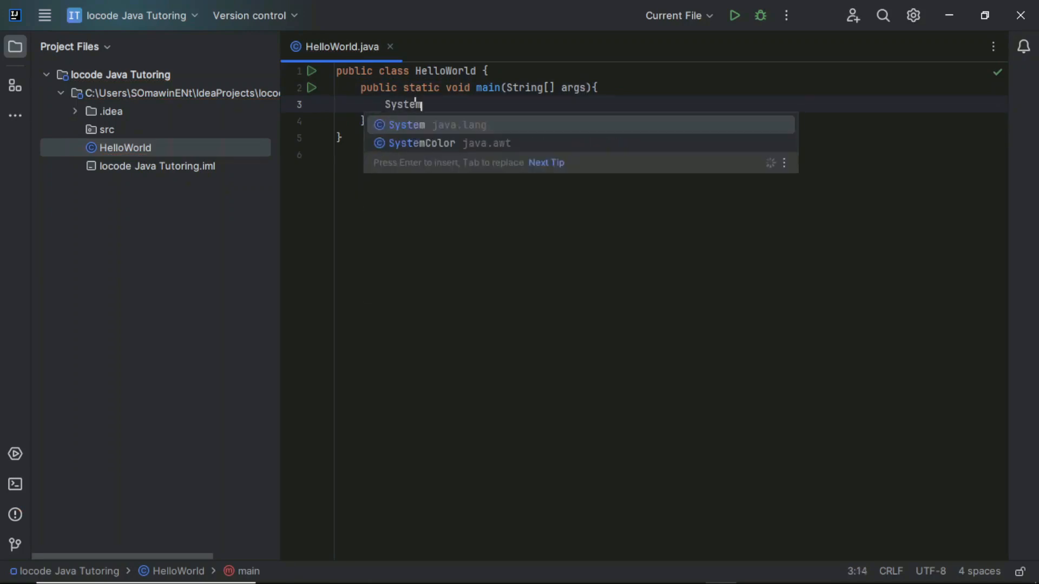
{"action": "type", "text": "."}
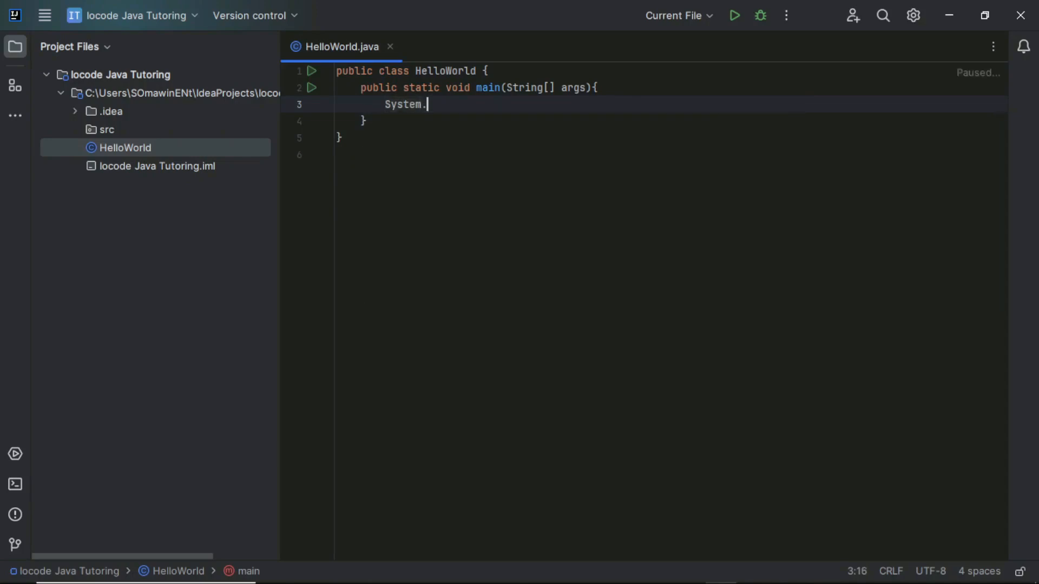
{"action": "type", "text": "out"}
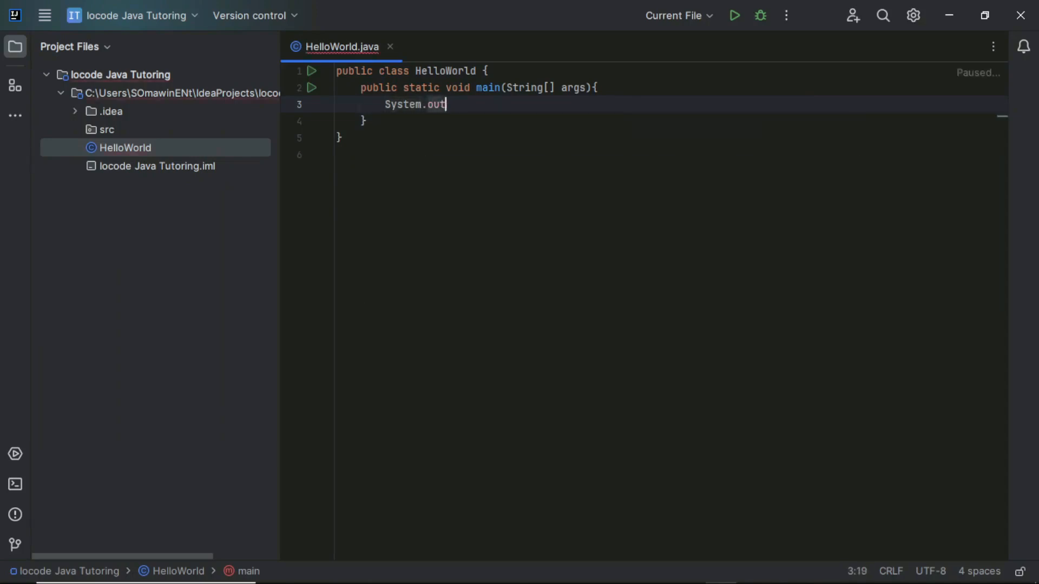
{"action": "type", "text": ".println"}
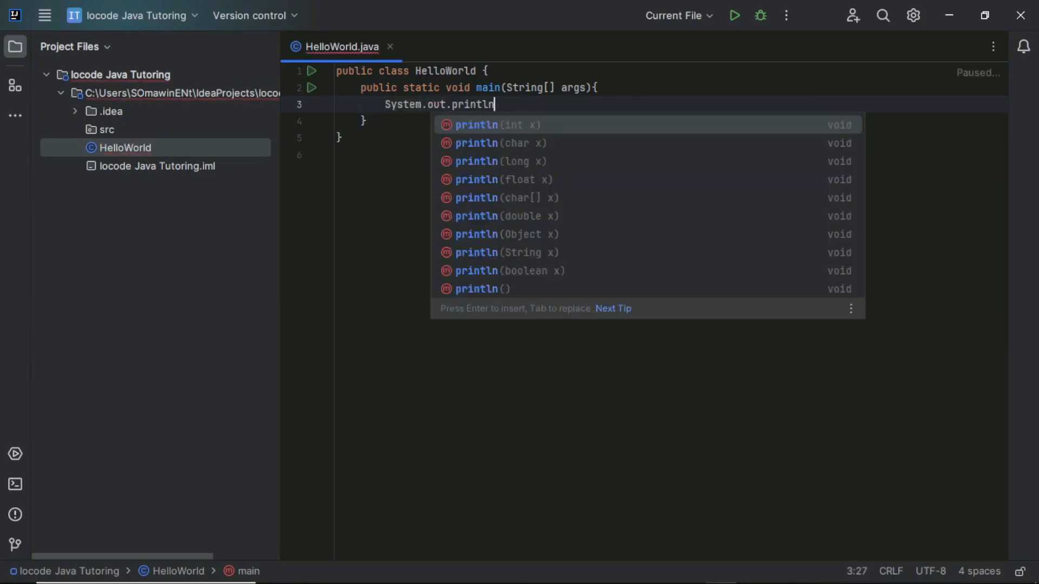
{"action": "key", "text": "Return"}
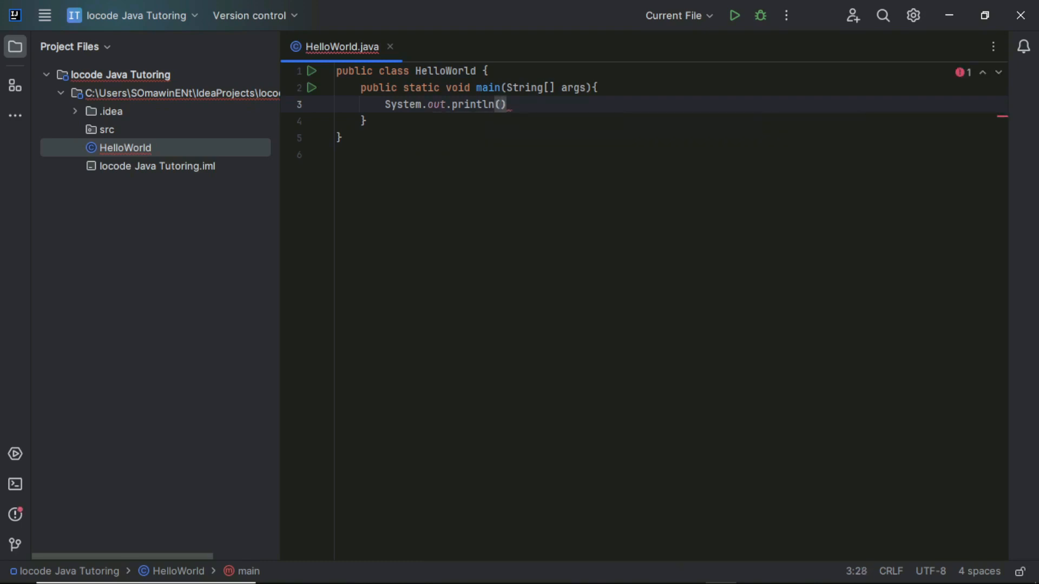
- Enter the string "Hello World!" as the println argument and end the statement with a semicolon
{"action": "type", "text": "\"H"}
{"action": "type", "text": "llo Wo"}
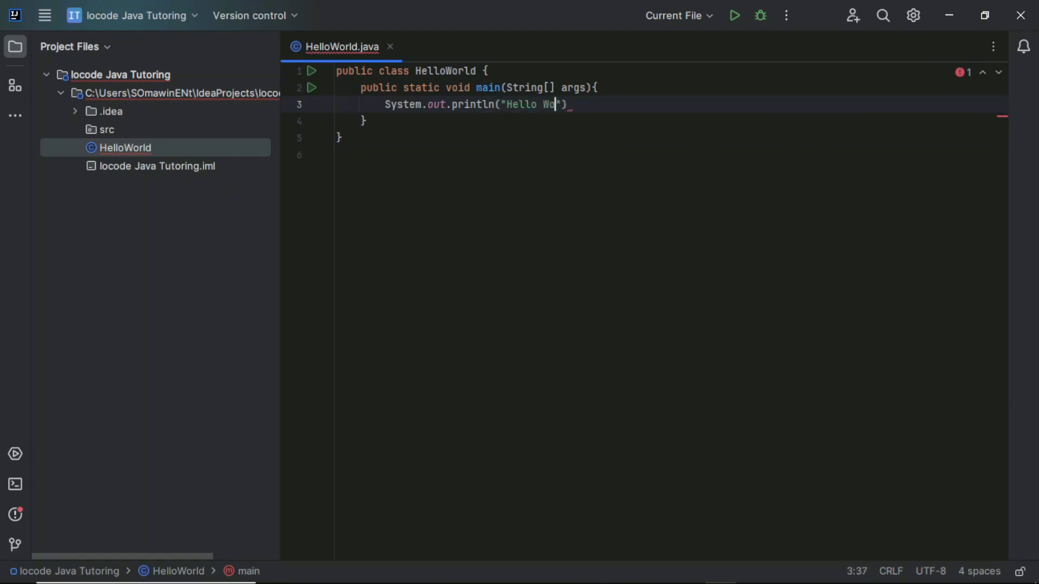
{"action": "type", "text": "rld!@)"}
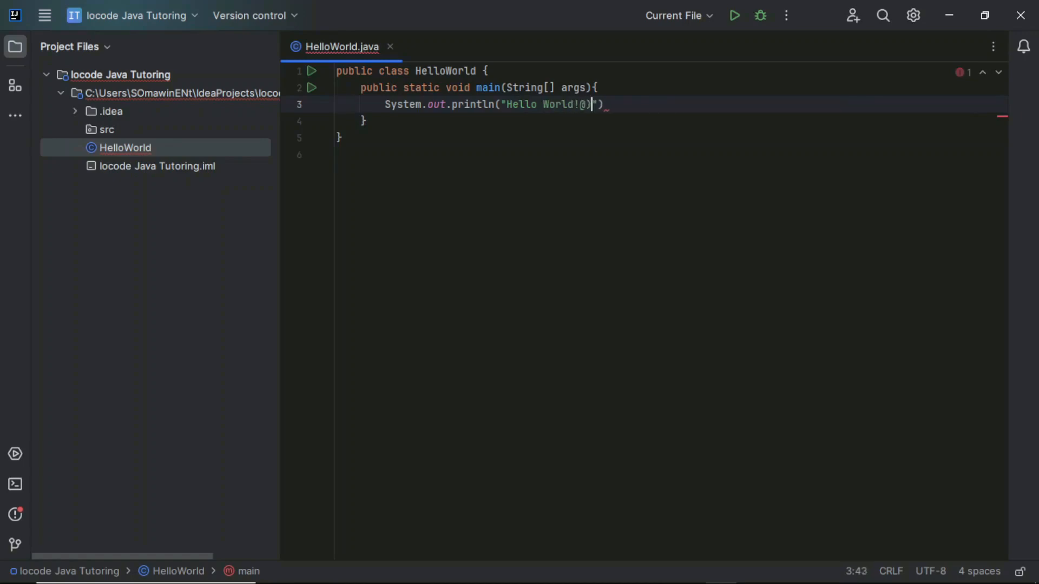
{"action": "key", "text": "BackSpace"}
{"action": "key", "text": "BackSpace"}
{"action": "key", "text": "Right"}
{"action": "key", "text": "Right"}
{"action": "type", "text": ";"}
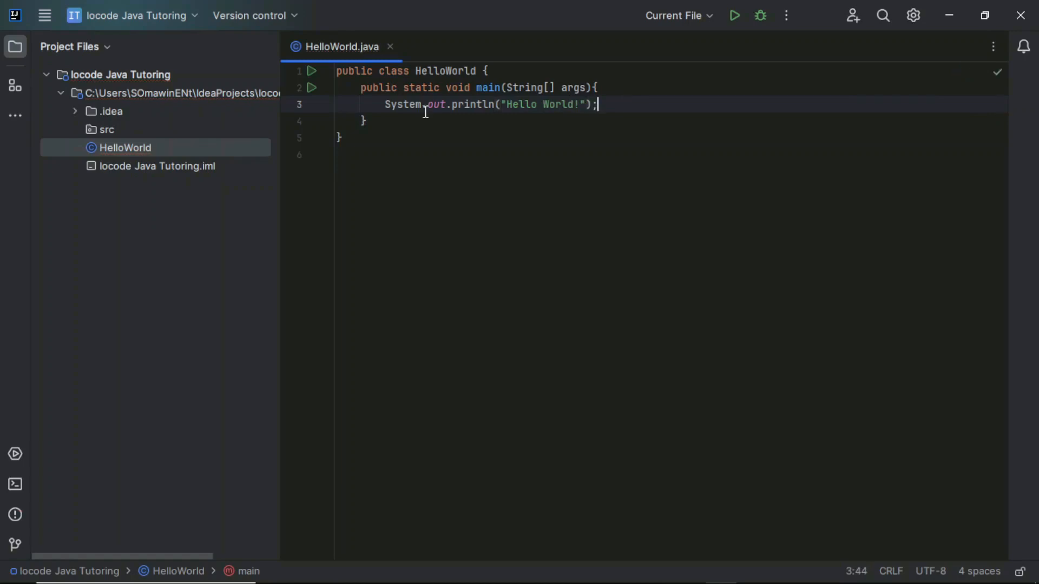
- Run HelloWorld.main() from the main method's line in the code
{"action": "left_click", "coordinate": [315, 91]}
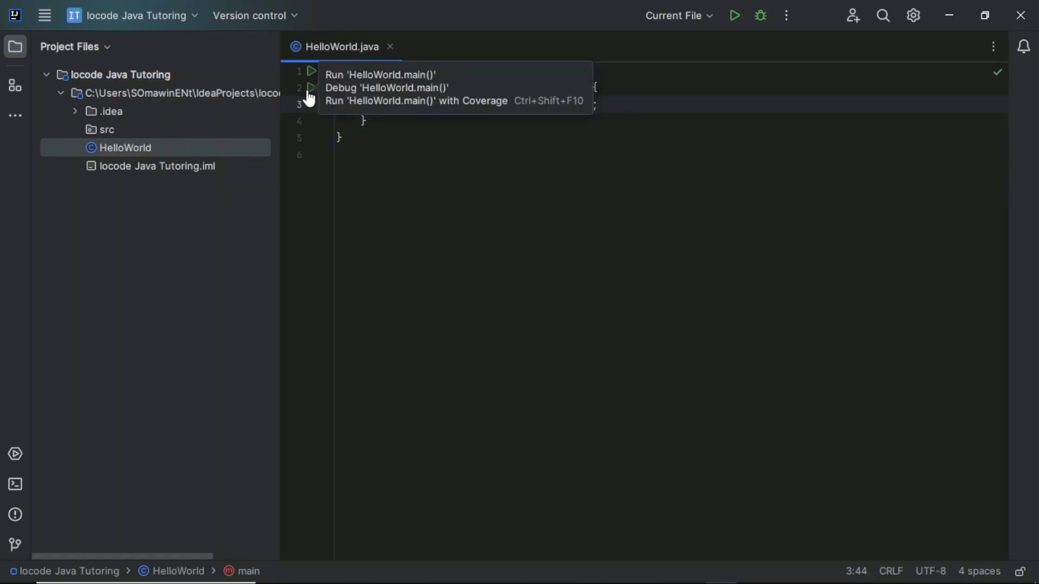
{"action": "left_click", "coordinate": [311, 88]}
{"action": "left_click", "coordinate": [330, 103]}
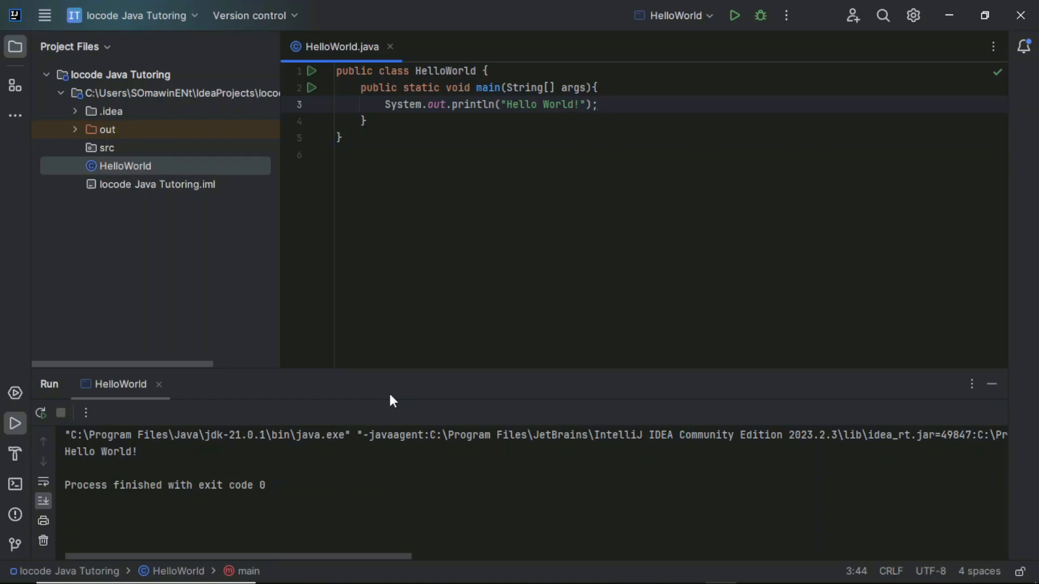
{"action": "left_click", "coordinate": [384, 149]}
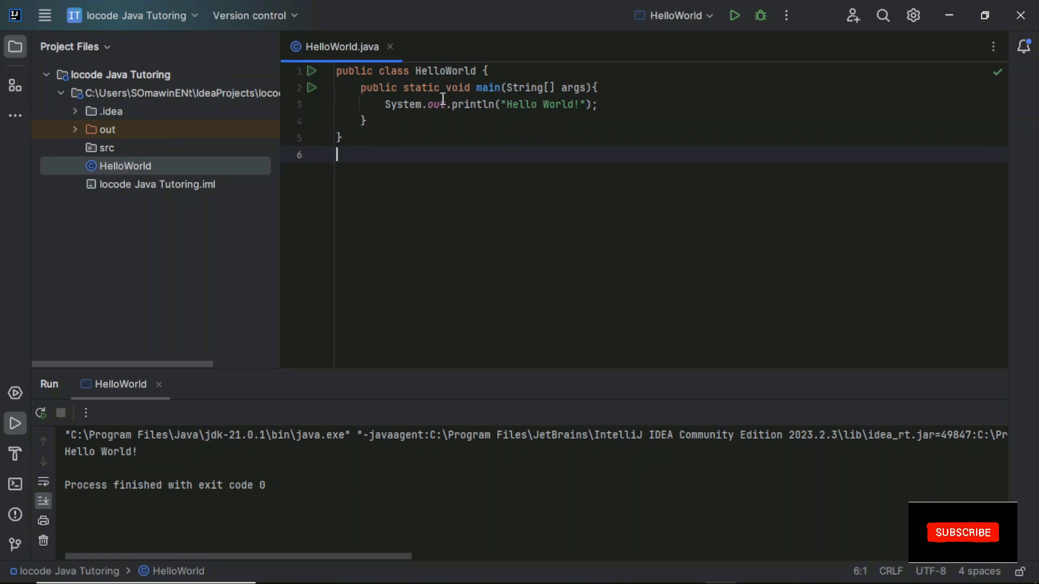
{"action": "mouse_move", "coordinate": [418, 110]}
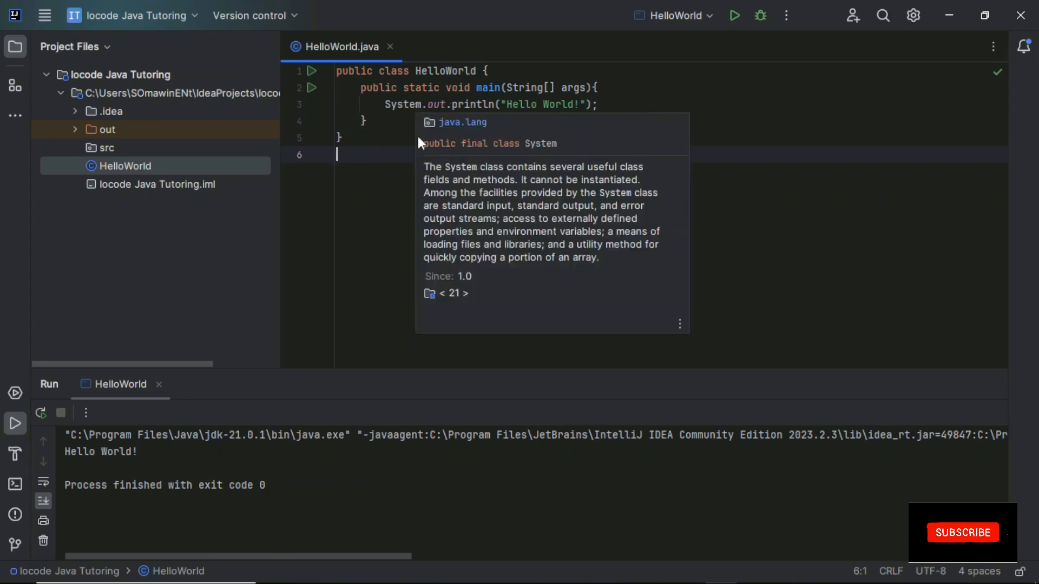